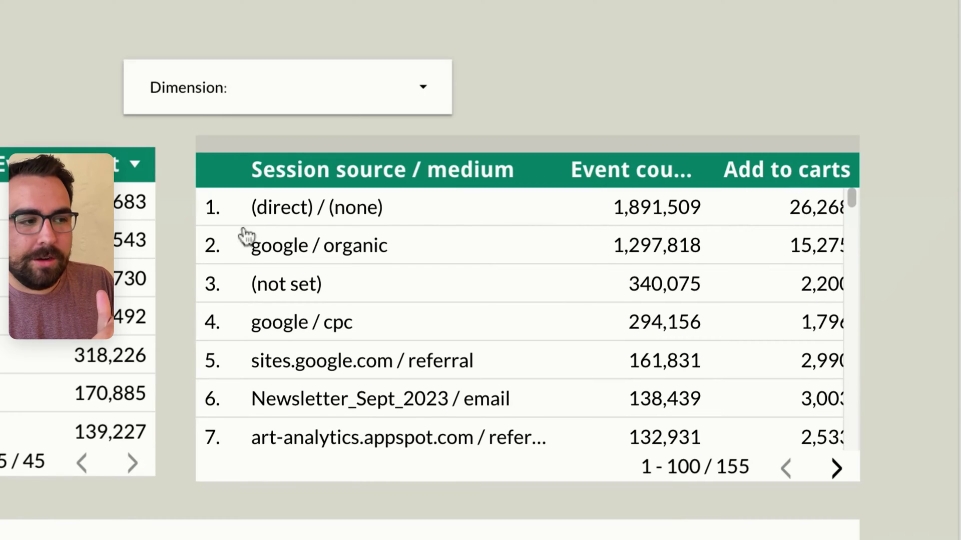
Sort the left event table by Event count
{"action": "left_click", "coordinate": [100, 396]}
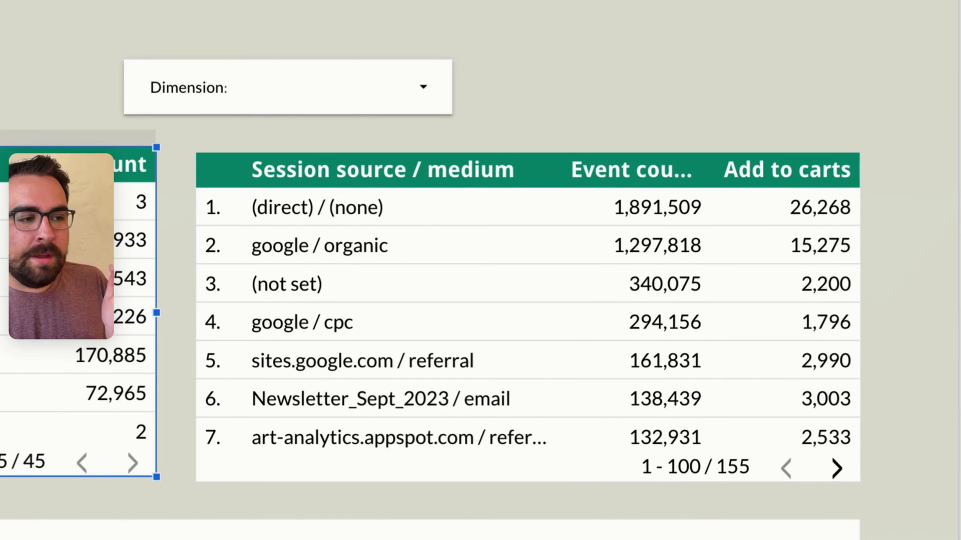
{"action": "left_click", "coordinate": [50, 175]}
{"action": "scroll", "coordinate": [80, 425], "scroll_direction": "down", "scroll_amount": 1}
{"action": "scroll", "coordinate": [485, 470], "scroll_direction": "down", "scroll_amount": 4}
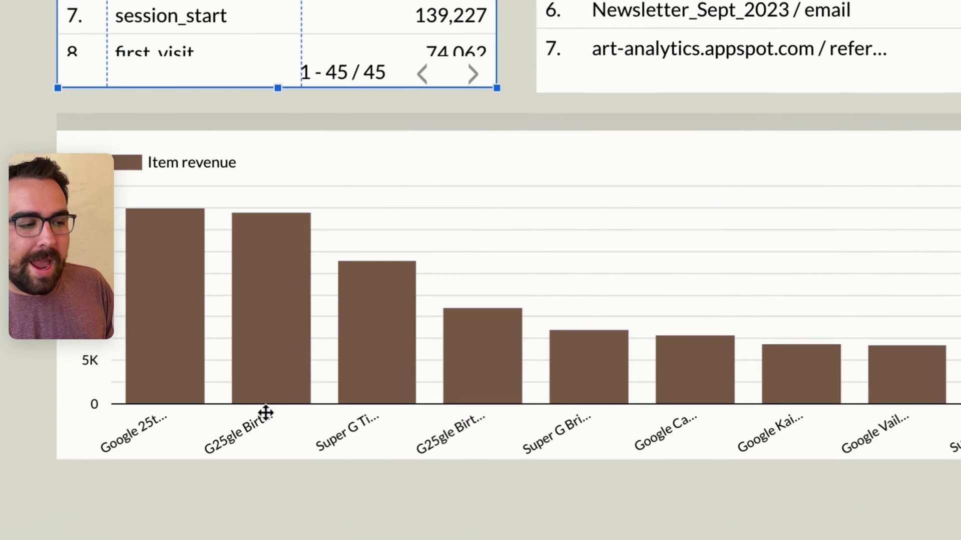
Drag the Item revenue bar chart slightly lower on the Demo page
{"action": "left_click", "coordinate": [268, 395]}
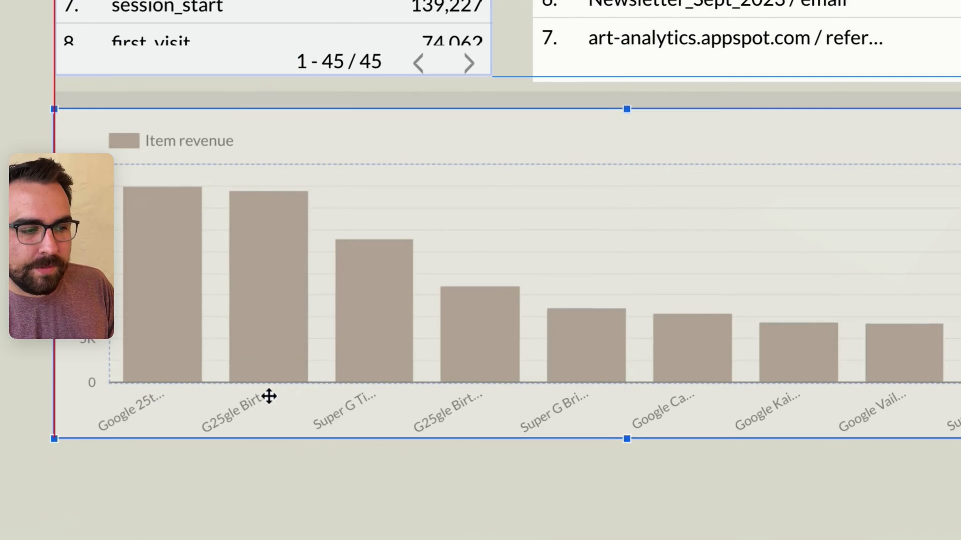
{"action": "left_click_drag", "start_coordinate": [269, 397], "coordinate": [271, 399]}
{"action": "left_click", "coordinate": [400, 178]}
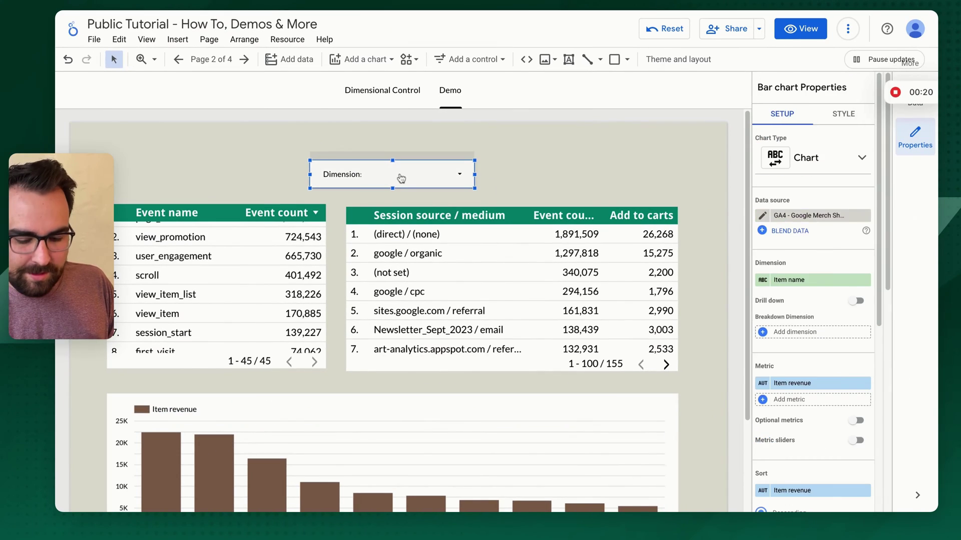
Delete the old Dimension control and place a new one above the tables, defaulting to Event name
{"action": "key", "text": "Delete"}
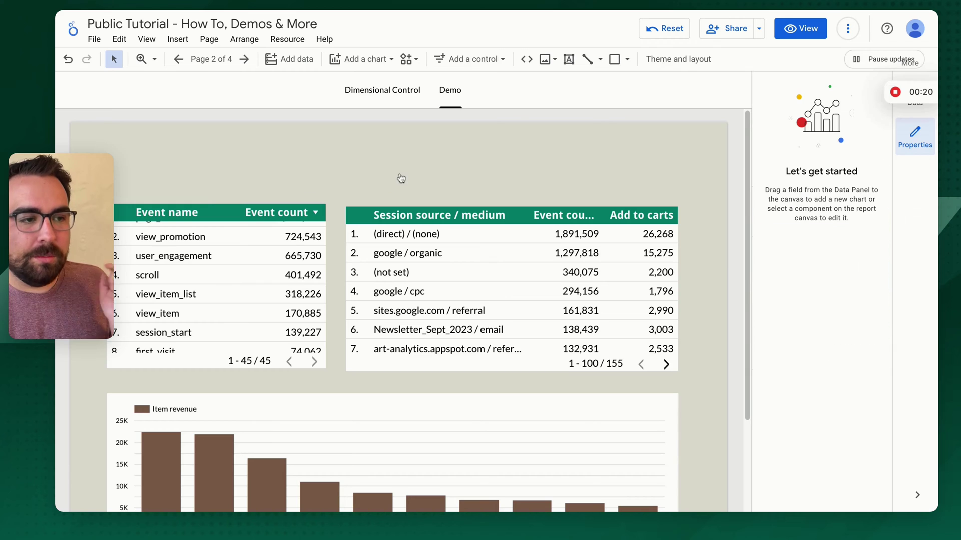
{"action": "left_click", "coordinate": [495, 64]}
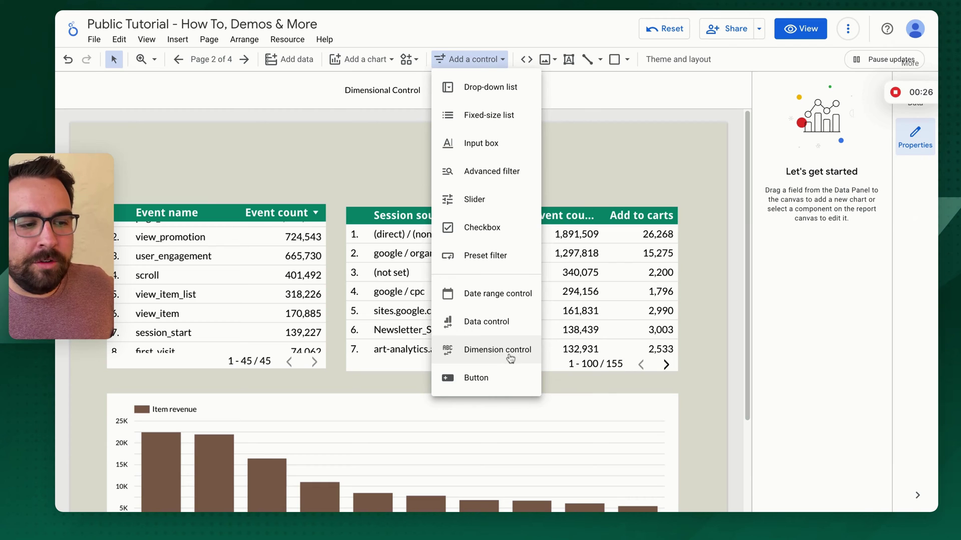
{"action": "left_click", "coordinate": [508, 355]}
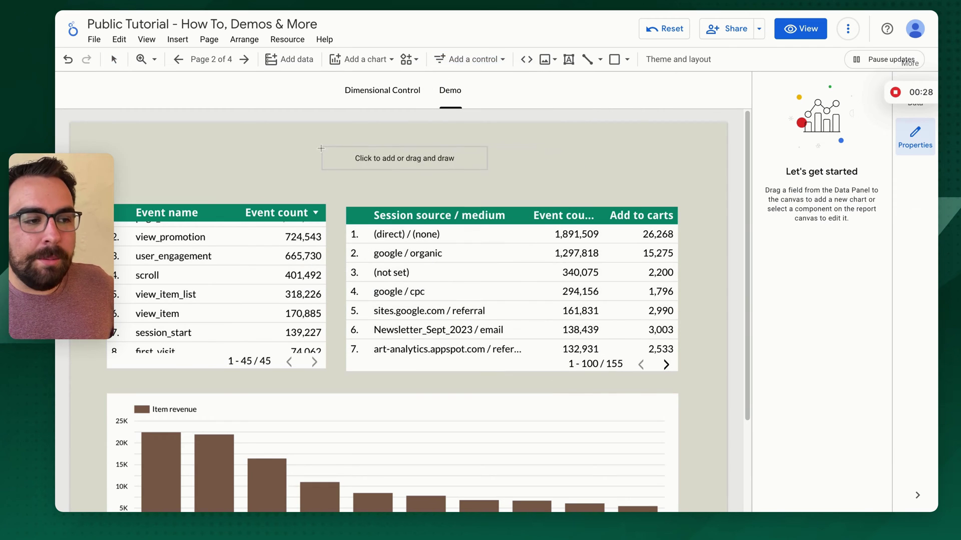
{"action": "left_click", "coordinate": [395, 151]}
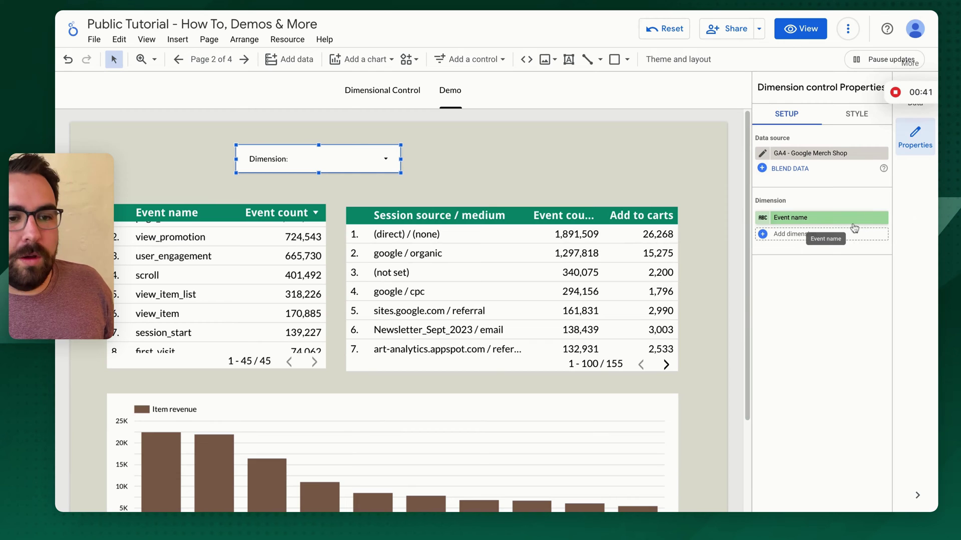
Add Landing page, Session source and Session medium as extra dimensions in the control
{"action": "left_click", "coordinate": [811, 234]}
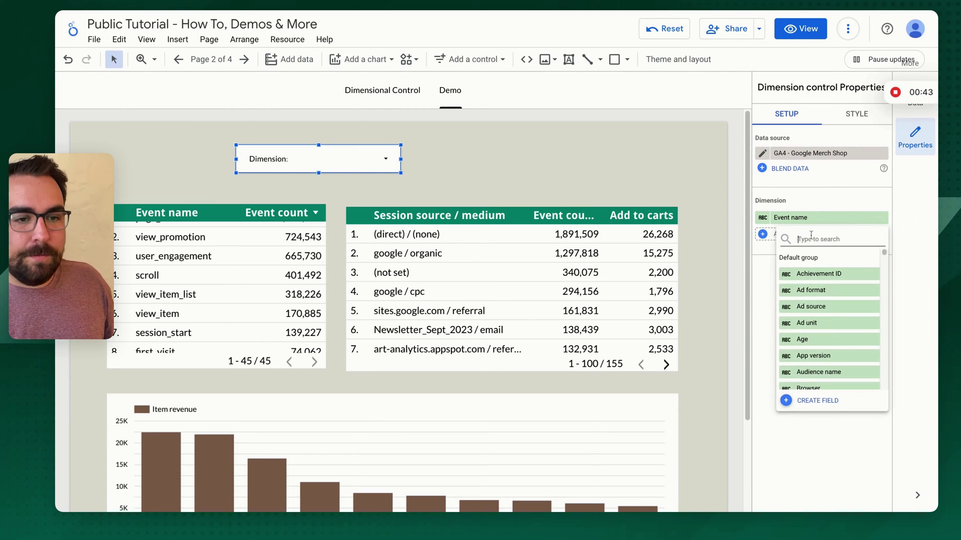
{"action": "type", "text": "land"}
{"action": "left_click", "coordinate": [820, 274]}
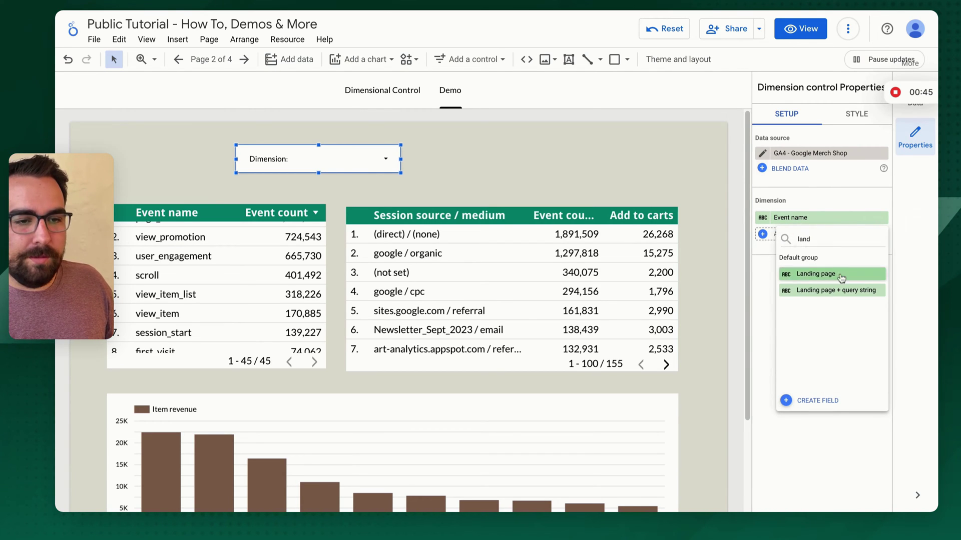
{"action": "left_click", "coordinate": [801, 250]}
{"action": "type", "text": "ses"}
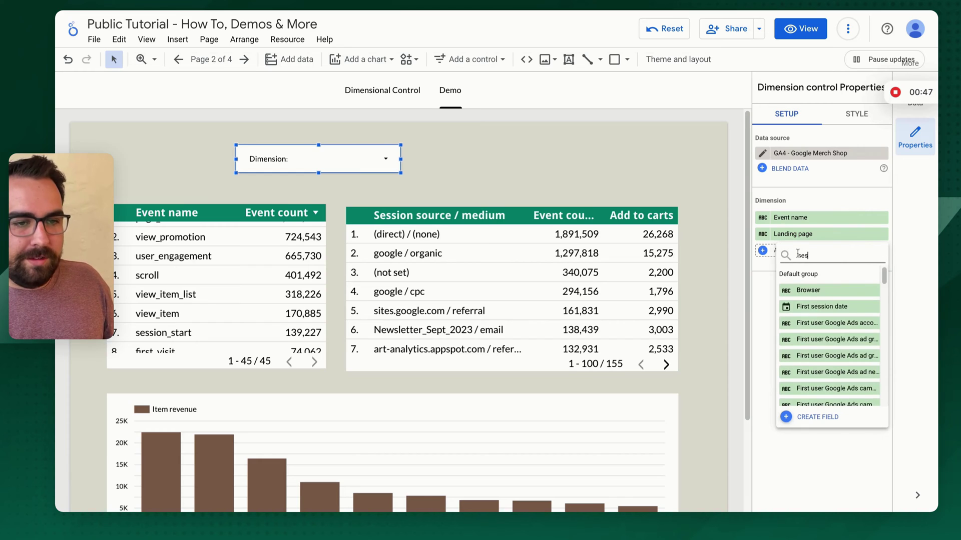
{"action": "type", "text": "sion sour"}
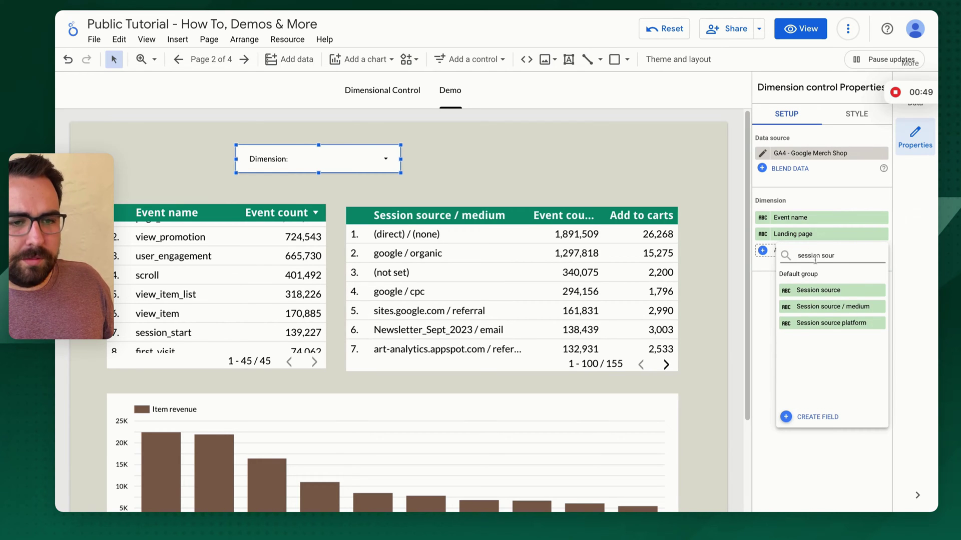
{"action": "left_click", "coordinate": [845, 293]}
{"action": "left_click", "coordinate": [803, 267]}
{"action": "type", "text": "s"}
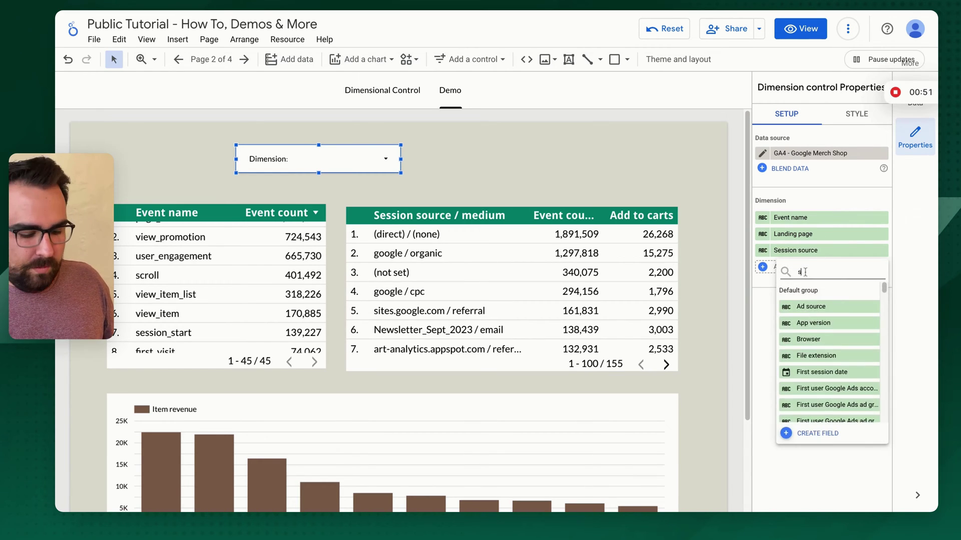
{"action": "type", "text": "ession med"}
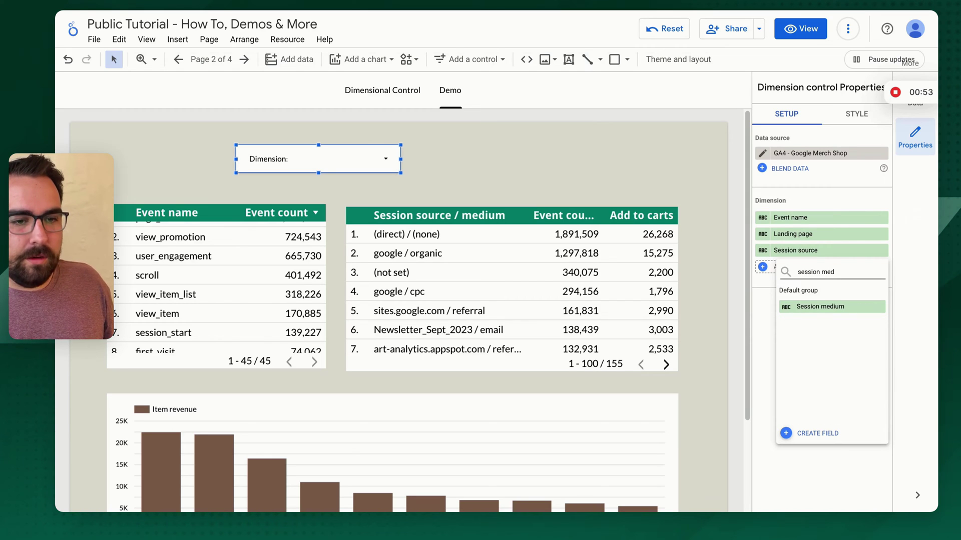
{"action": "left_click", "coordinate": [825, 306]}
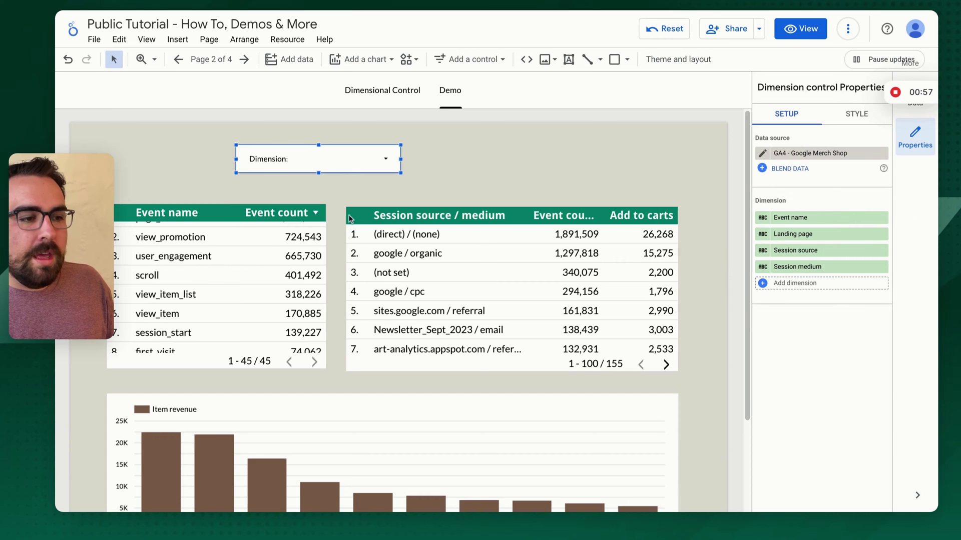
Try the dimension control's choices, switching from Event name to Landing page, then Session source
{"action": "left_click", "coordinate": [361, 163]}
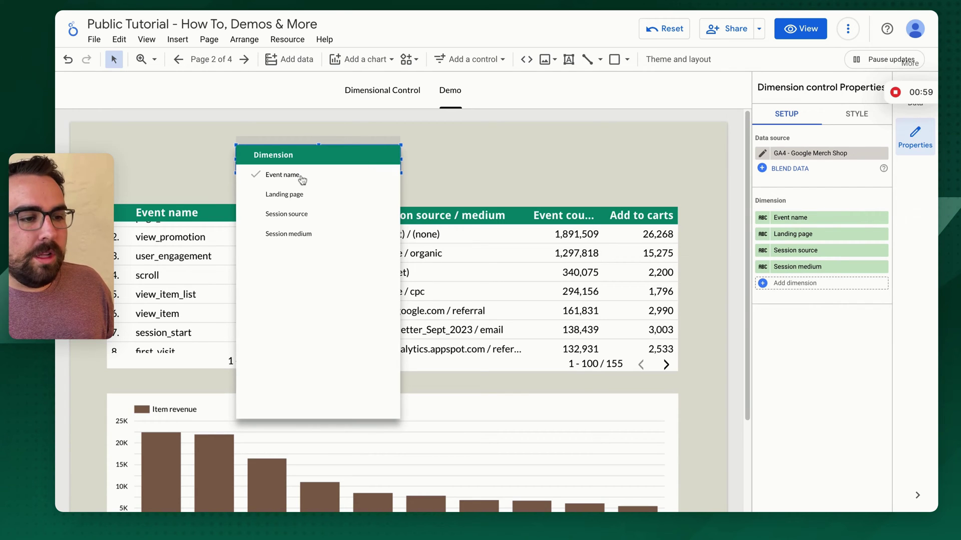
{"action": "left_click", "coordinate": [419, 192]}
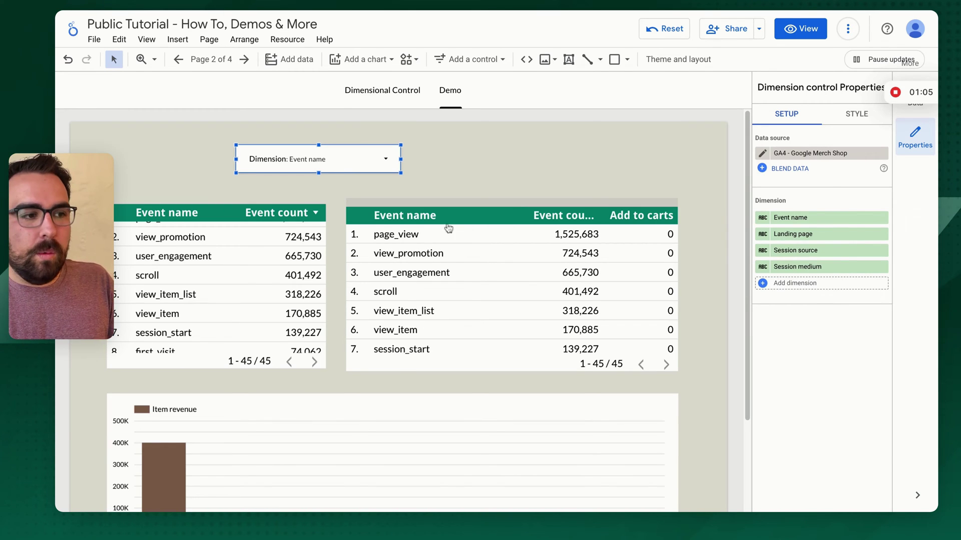
{"action": "left_click", "coordinate": [350, 161]}
{"action": "left_click", "coordinate": [313, 196]}
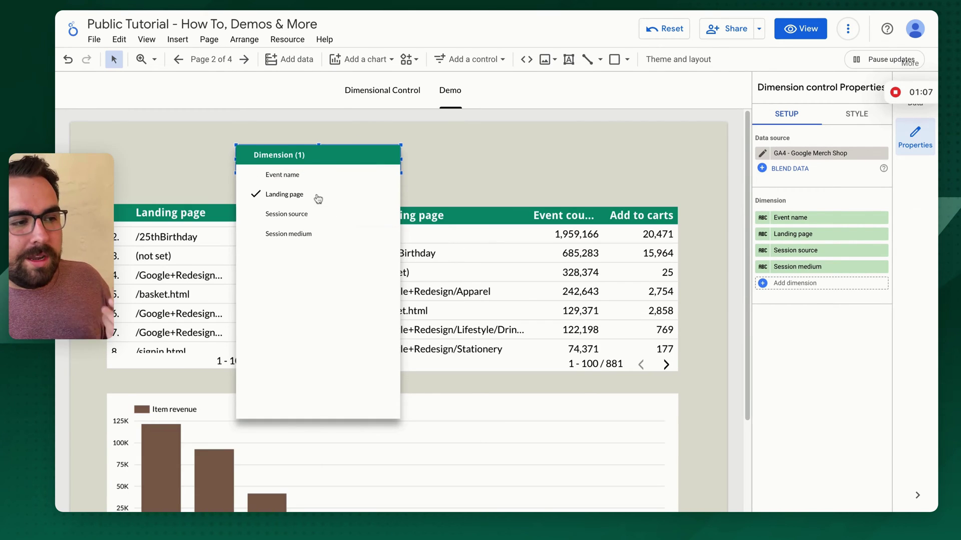
{"action": "left_click", "coordinate": [293, 175]}
{"action": "left_click", "coordinate": [309, 213]}
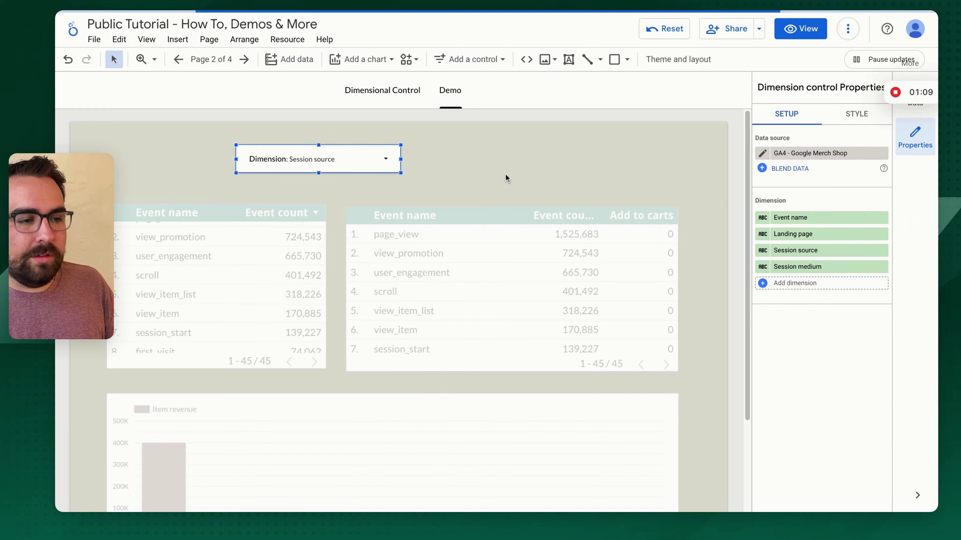
Review the tables and chart, then settle the control on Landing page
{"action": "scroll", "coordinate": [335, 327], "scroll_direction": "down", "scroll_amount": 1}
{"action": "scroll", "coordinate": [335, 326], "scroll_direction": "down", "scroll_amount": 1}
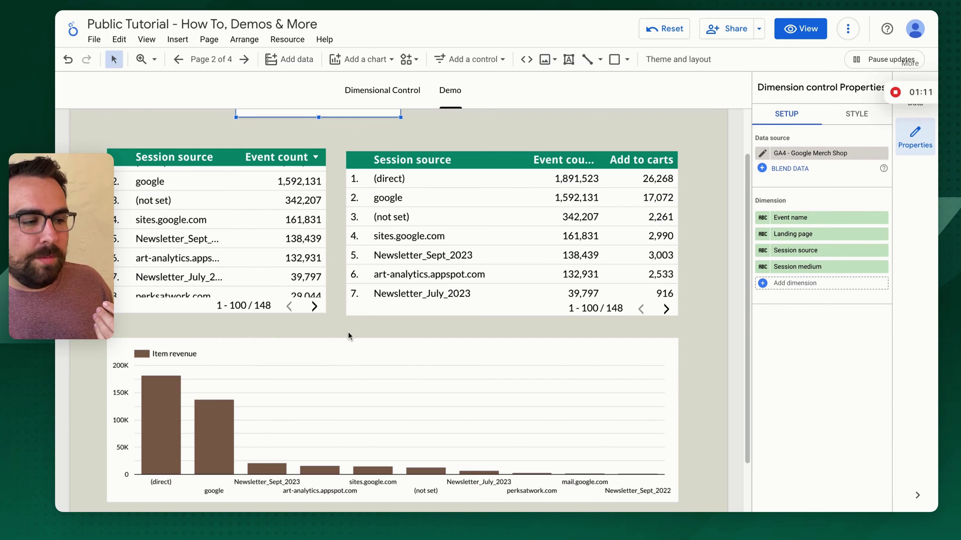
{"action": "mouse_move", "coordinate": [170, 434]}
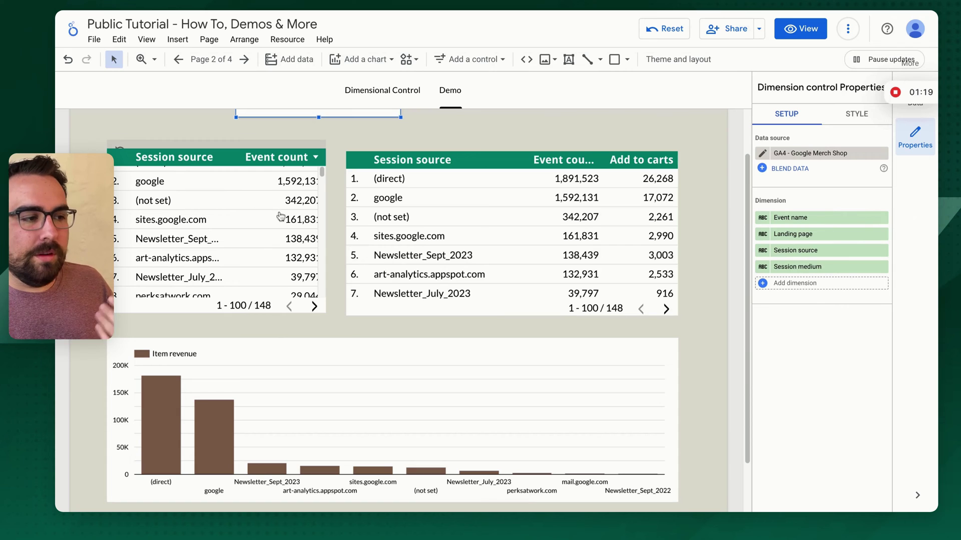
{"action": "scroll", "coordinate": [278, 255], "scroll_direction": "up", "scroll_amount": 1}
{"action": "left_click", "coordinate": [364, 143]}
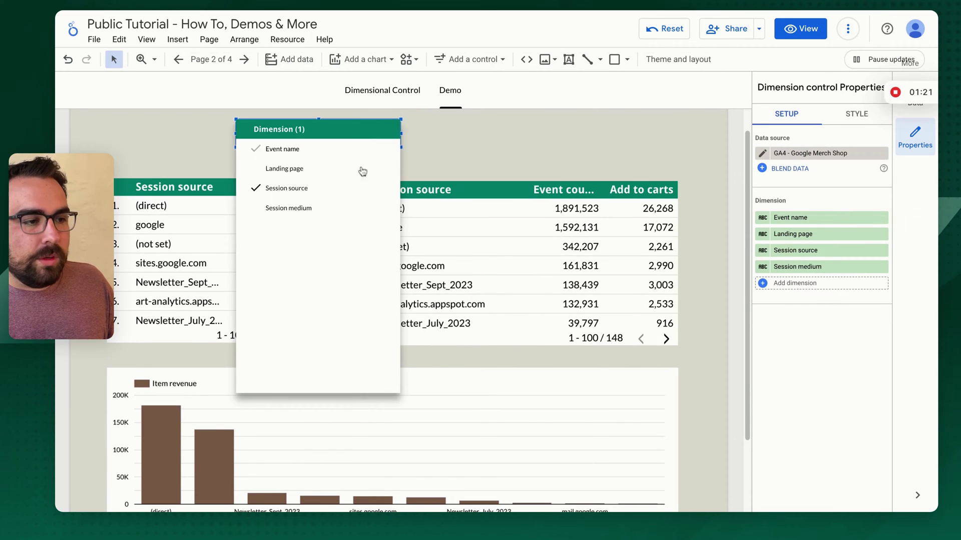
{"action": "left_click", "coordinate": [297, 172]}
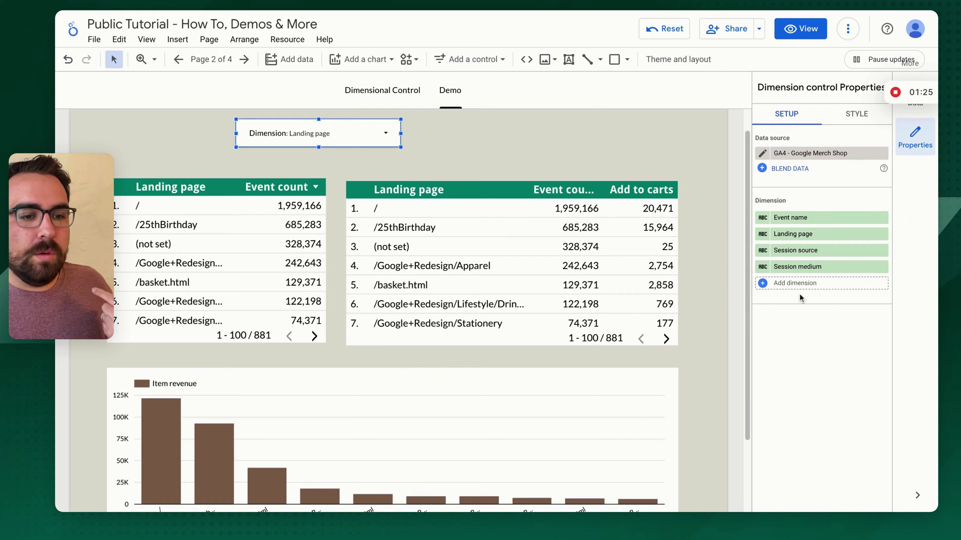
{"action": "scroll", "coordinate": [521, 369], "scroll_direction": "down", "scroll_amount": 2}
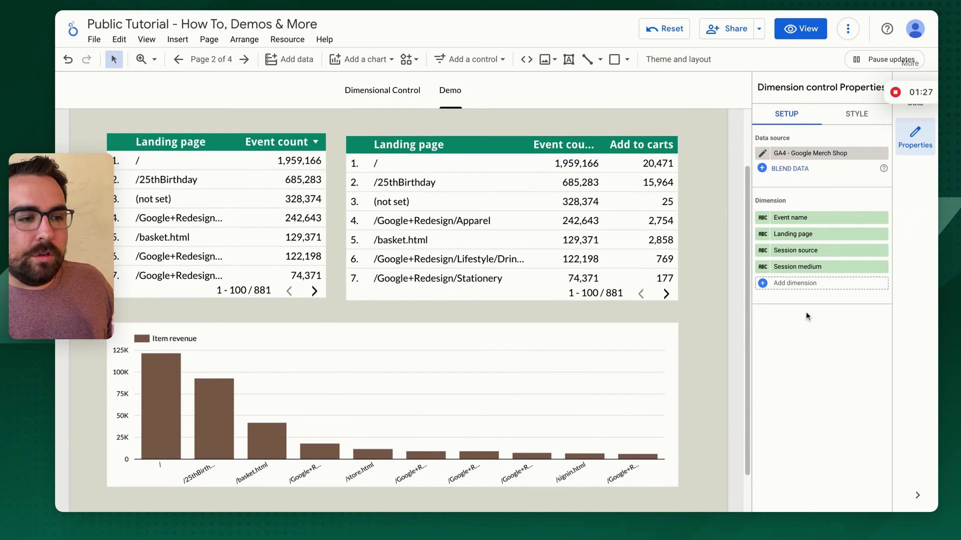
Add Item name as another dimension choice in the control
{"action": "left_click", "coordinate": [831, 283]}
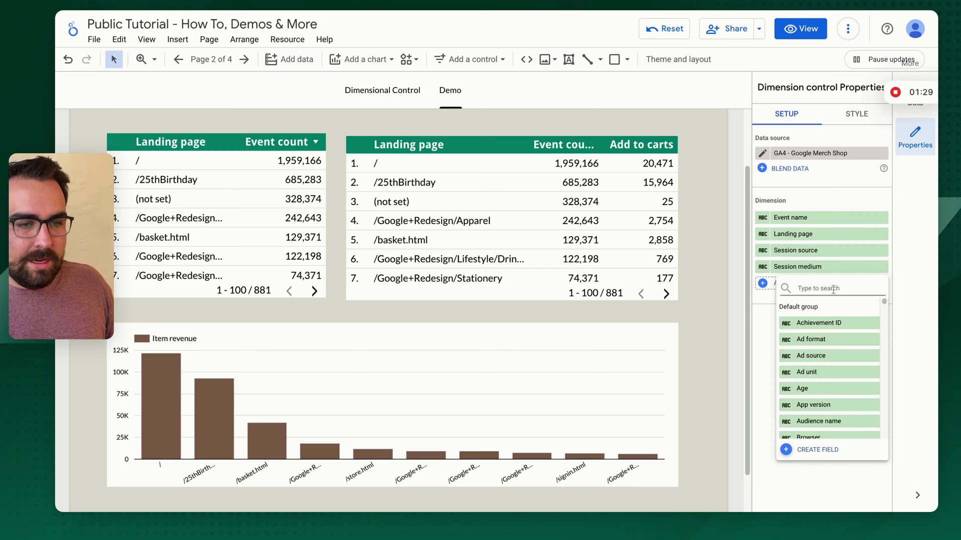
{"action": "type", "text": "item na"}
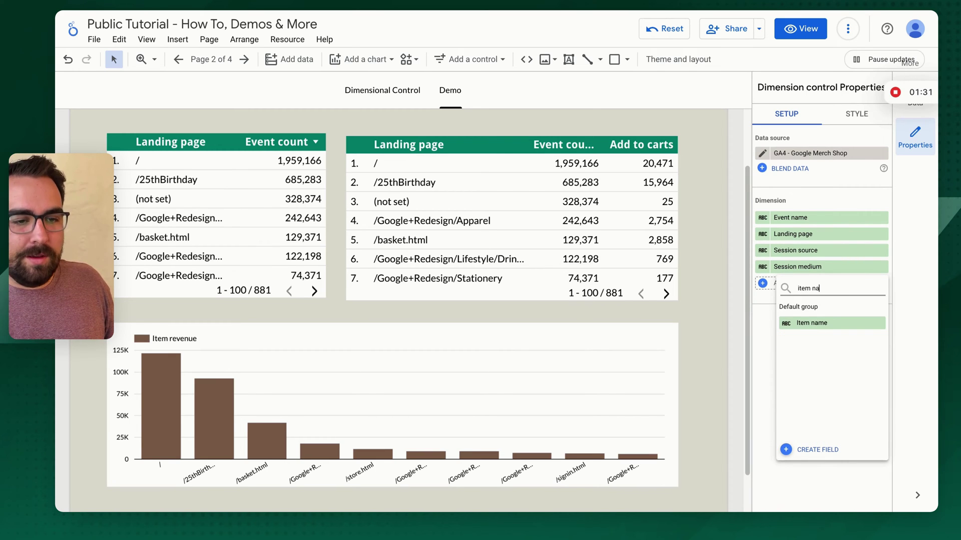
{"action": "left_click", "coordinate": [851, 323]}
{"action": "scroll", "coordinate": [600, 210], "scroll_direction": "up", "scroll_amount": 3}
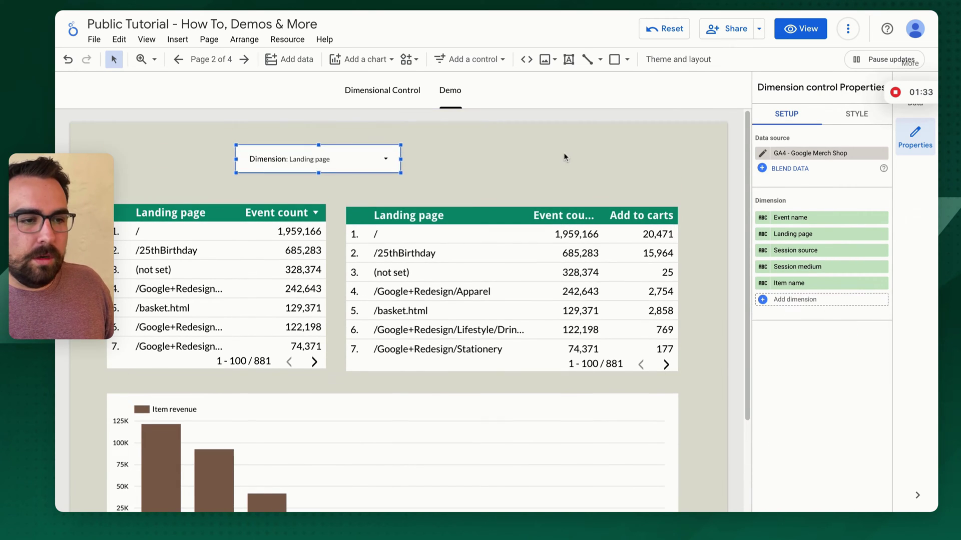
Switch the dimension control to Item name, leaving both tables with Invalid configuration
{"action": "left_click", "coordinate": [545, 159]}
{"action": "left_click", "coordinate": [354, 163]}
{"action": "left_click", "coordinate": [354, 163]}
{"action": "left_click", "coordinate": [291, 254]}
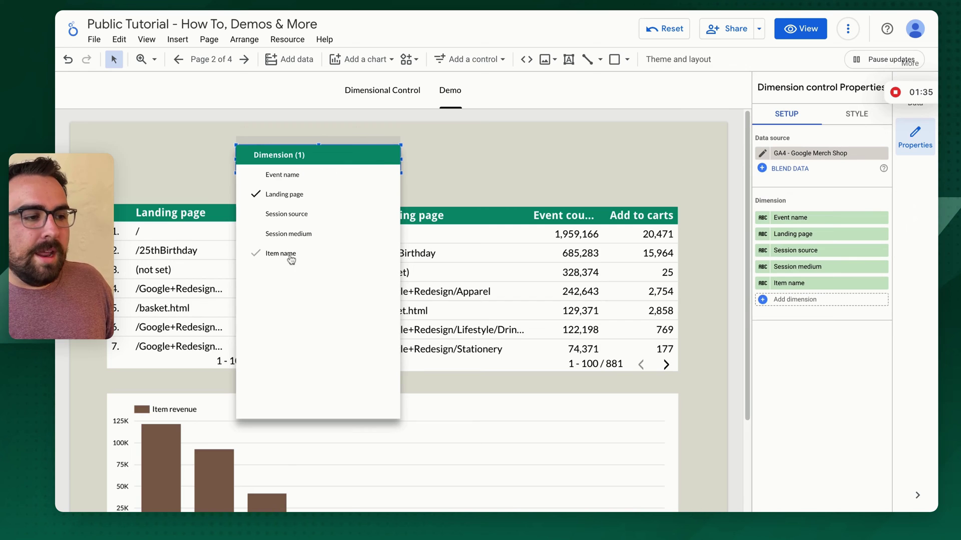
{"action": "left_click", "coordinate": [489, 159]}
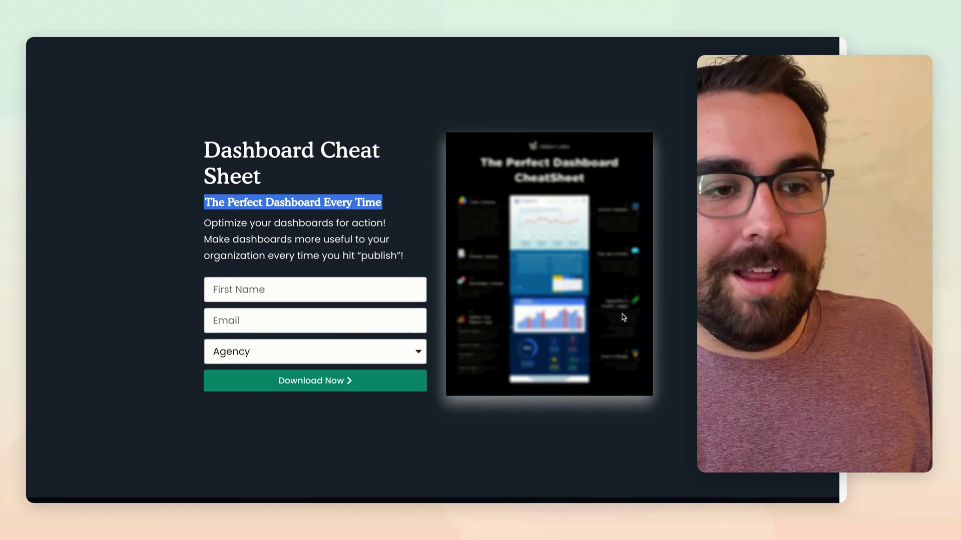
{"action": "scroll", "coordinate": [623, 319], "scroll_direction": "up", "scroll_amount": 2}
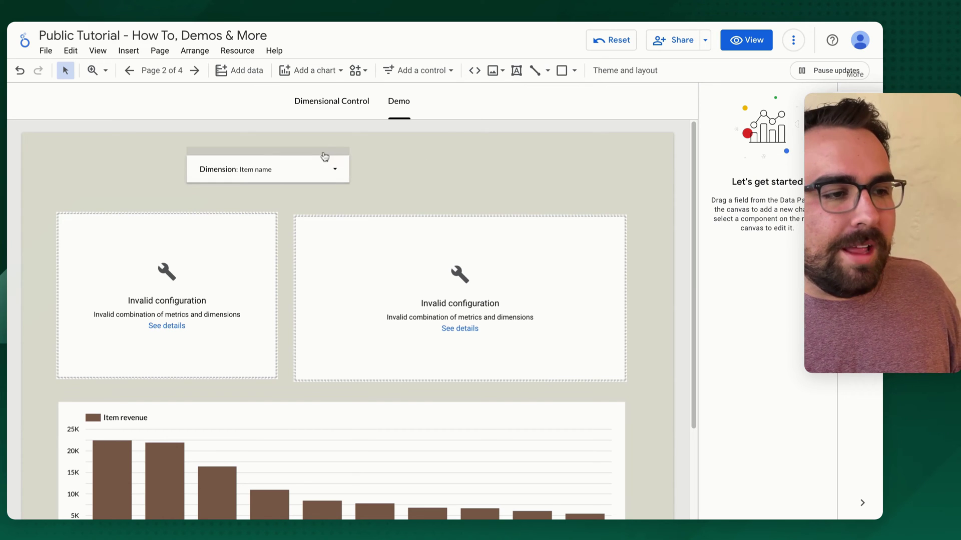
Remove Item name from the control's dimensions and move the control above the left table
{"action": "left_click_drag", "start_coordinate": [323, 157], "coordinate": [292, 163]}
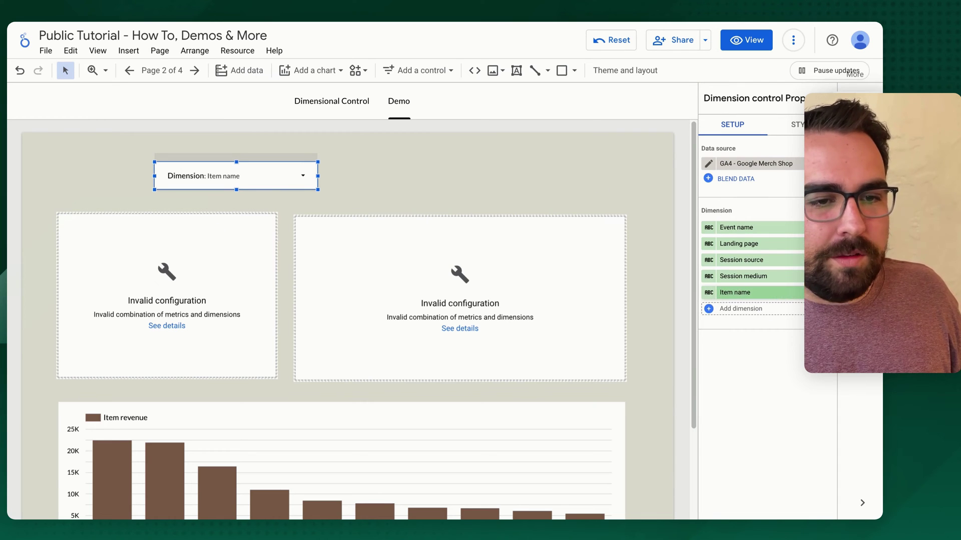
{"action": "left_click", "coordinate": [250, 198]}
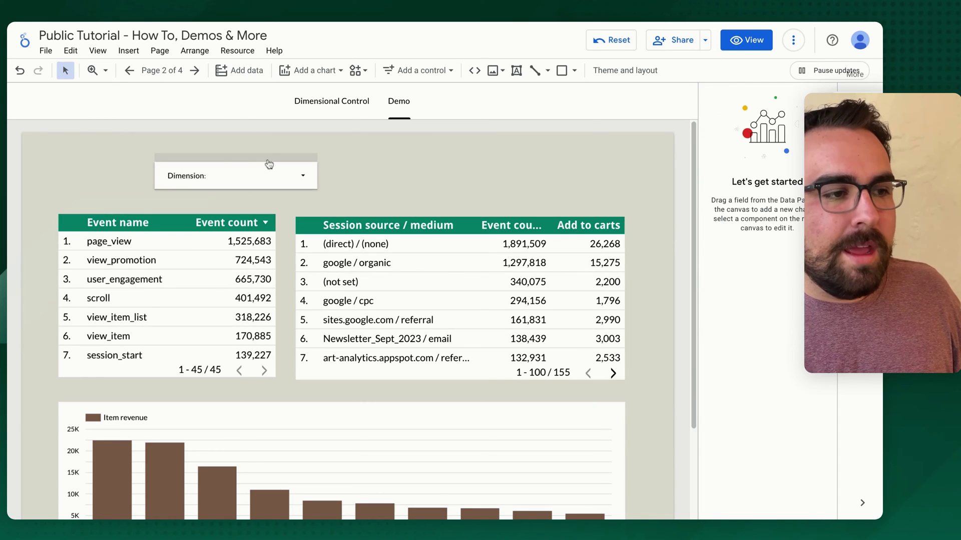
{"action": "left_click_drag", "start_coordinate": [269, 164], "coordinate": [199, 164]}
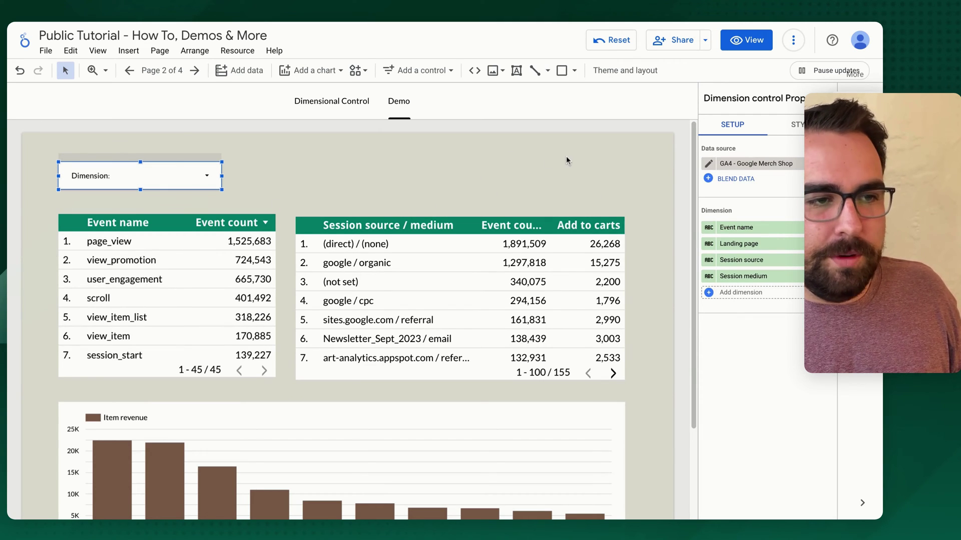
Group the dimension control with both tables
{"action": "left_click_drag", "start_coordinate": [566, 156], "coordinate": [129, 327]}
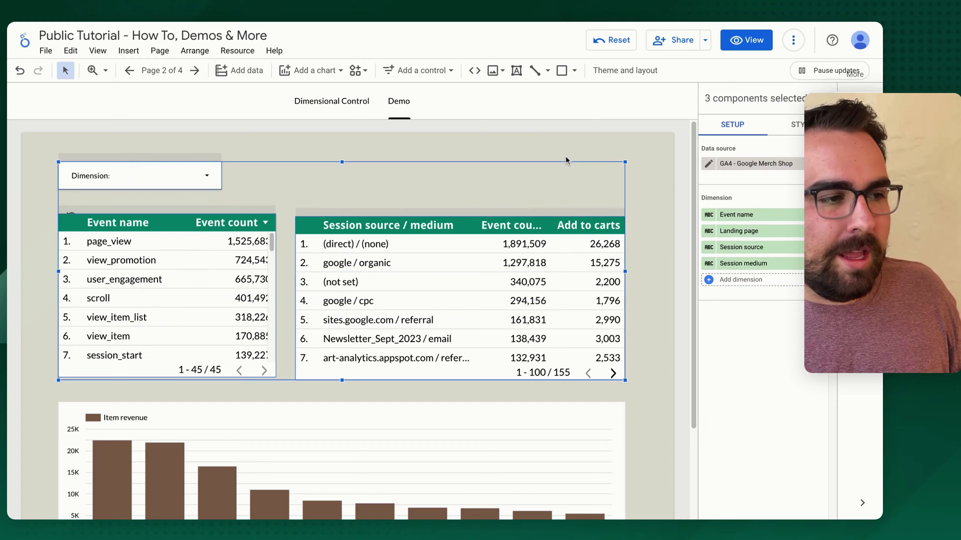
{"action": "right_click", "coordinate": [187, 245]}
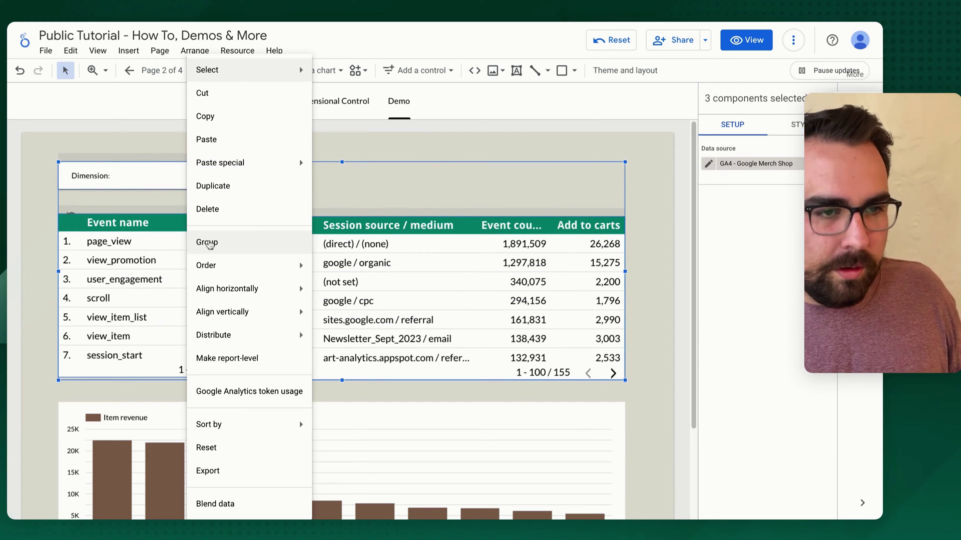
{"action": "left_click", "coordinate": [209, 243]}
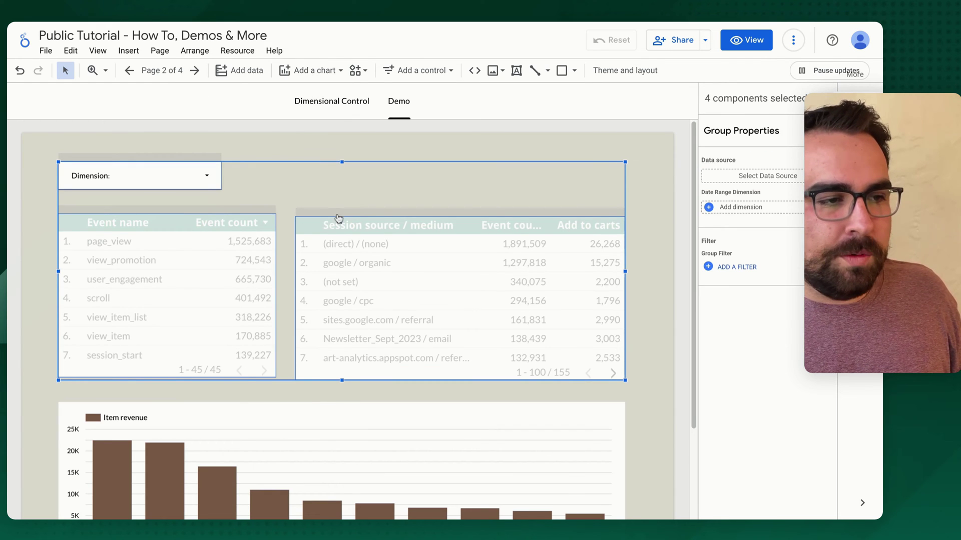
{"action": "left_click", "coordinate": [390, 176]}
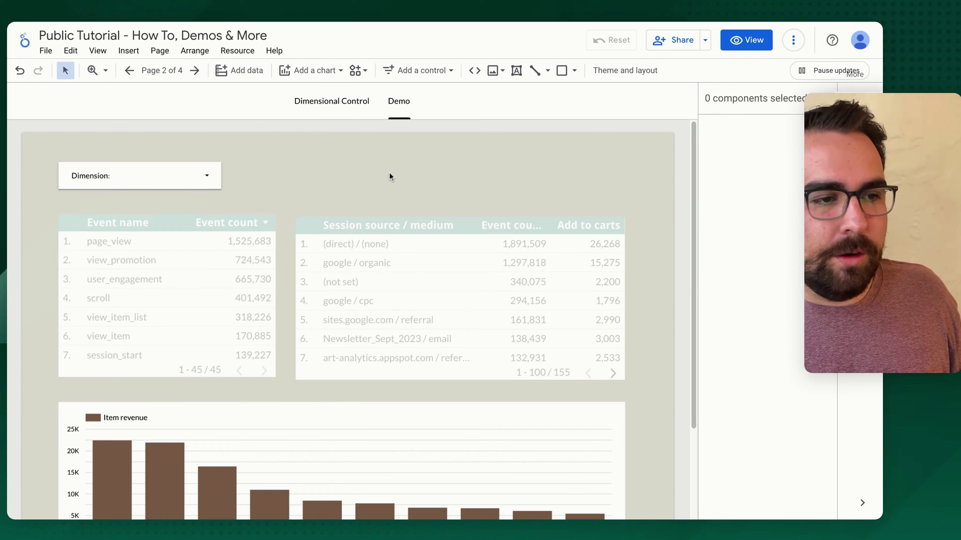
Test the grouped control, switching both tables to Event name, then Landing page
{"action": "left_click", "coordinate": [216, 173]}
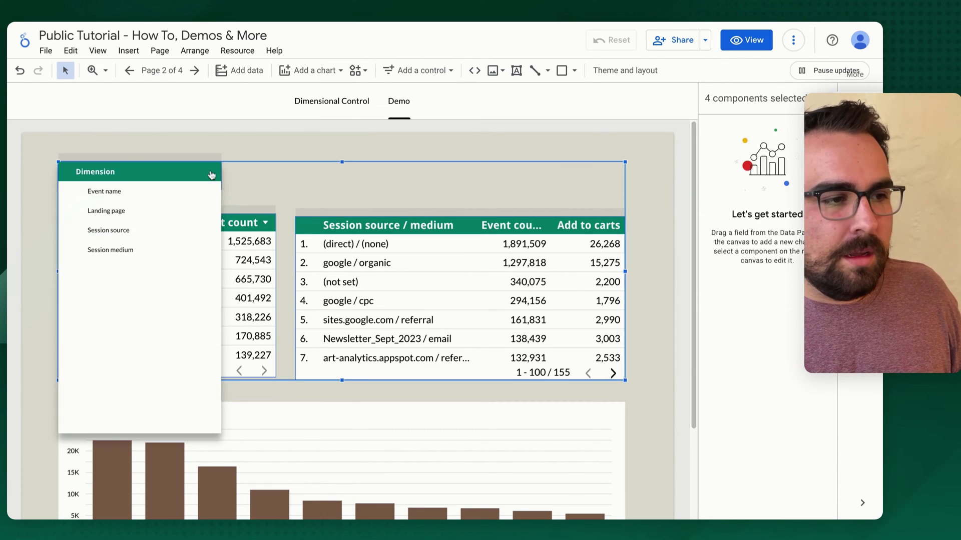
{"action": "left_click", "coordinate": [112, 202]}
{"action": "left_click", "coordinate": [352, 174]}
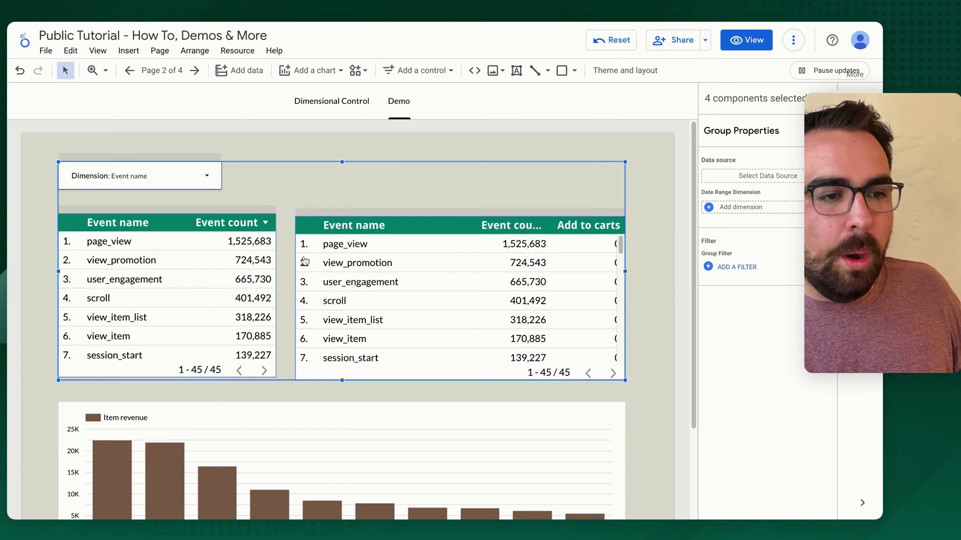
{"action": "left_click", "coordinate": [186, 173]}
{"action": "left_click", "coordinate": [177, 214]}
{"action": "left_click", "coordinate": [470, 222]}
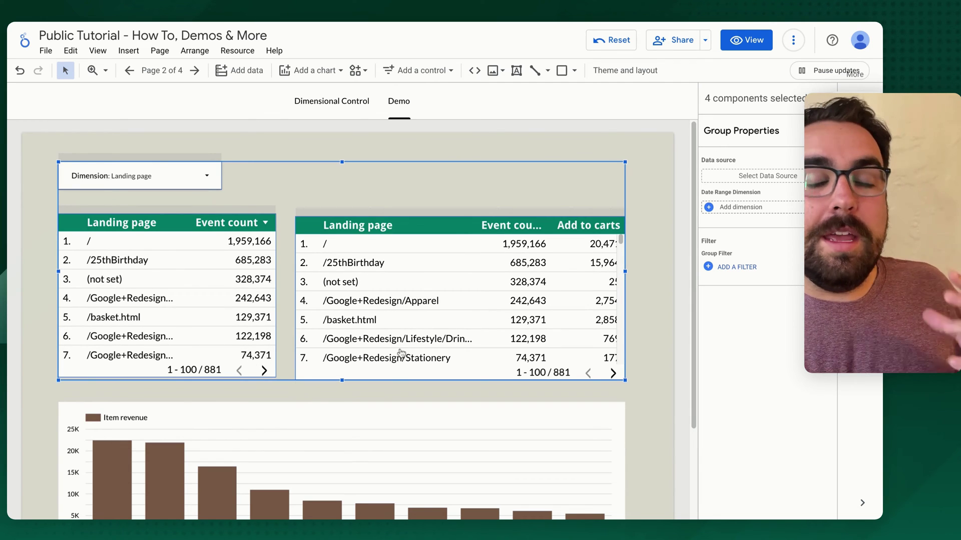
Review both tables' Landing page rows with event counts and add-to-cart figures
{"action": "scroll", "coordinate": [313, 455], "scroll_direction": "down", "scroll_amount": 2}
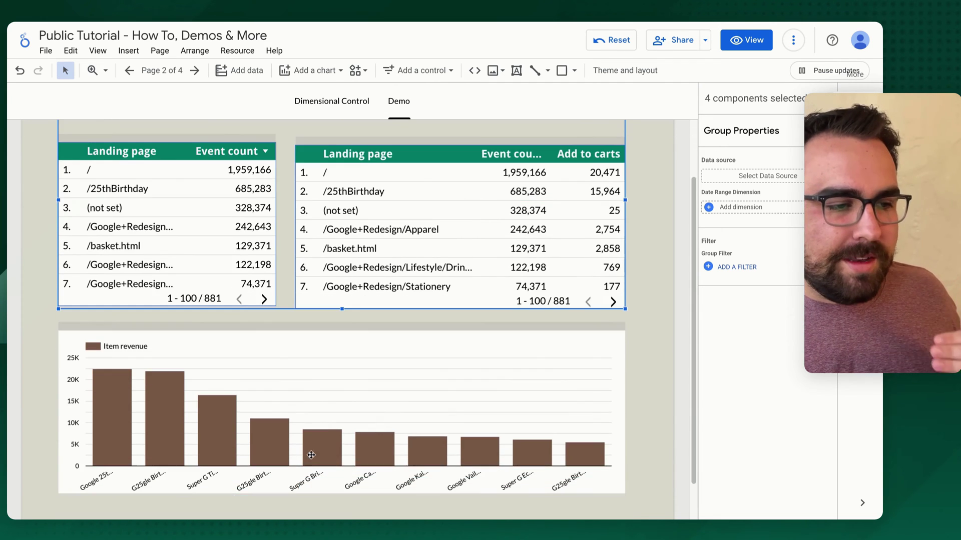
{"action": "scroll", "coordinate": [310, 416], "scroll_direction": "down", "scroll_amount": 1}
{"action": "scroll", "coordinate": [295, 398], "scroll_direction": "up", "scroll_amount": 2}
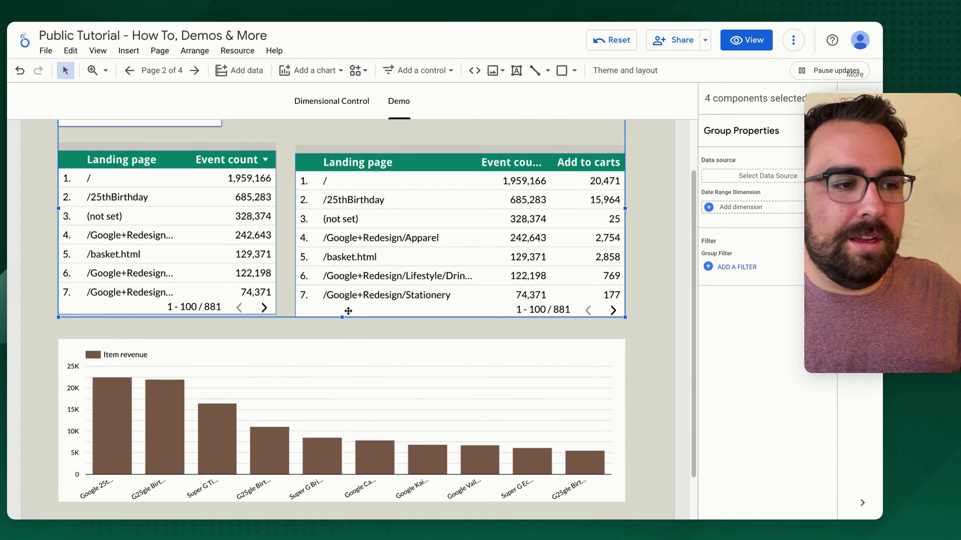
{"action": "scroll", "coordinate": [271, 249], "scroll_direction": "up", "scroll_amount": 2}
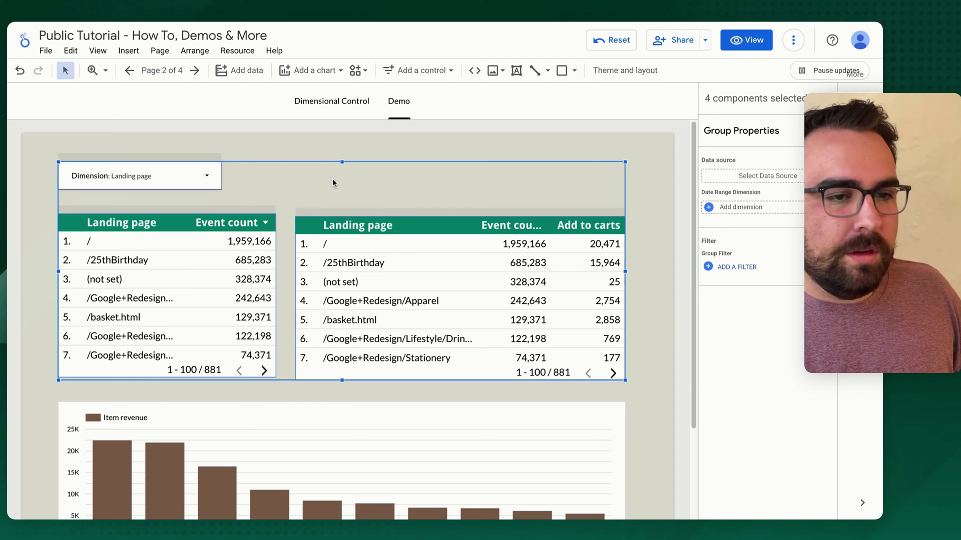
{"action": "left_click", "coordinate": [208, 173]}
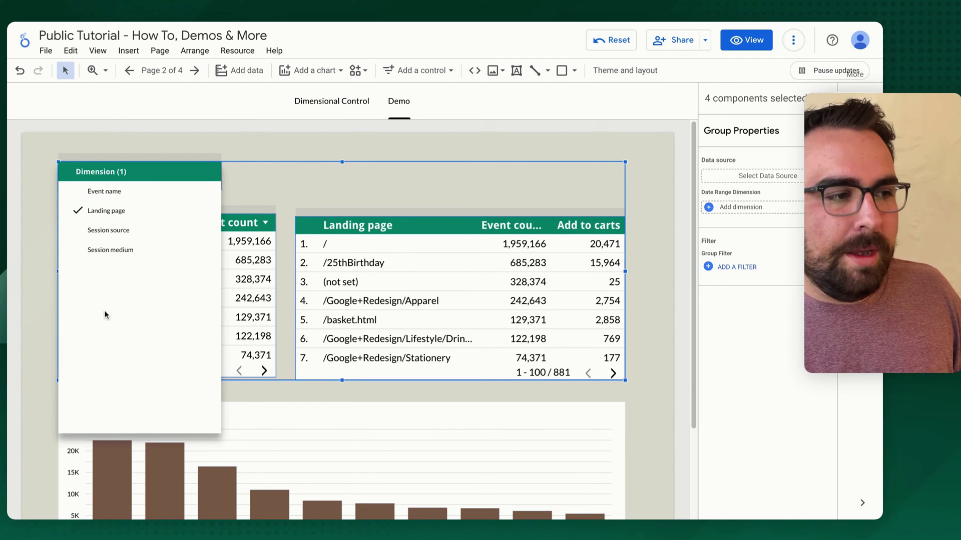
{"action": "left_click", "coordinate": [377, 174]}
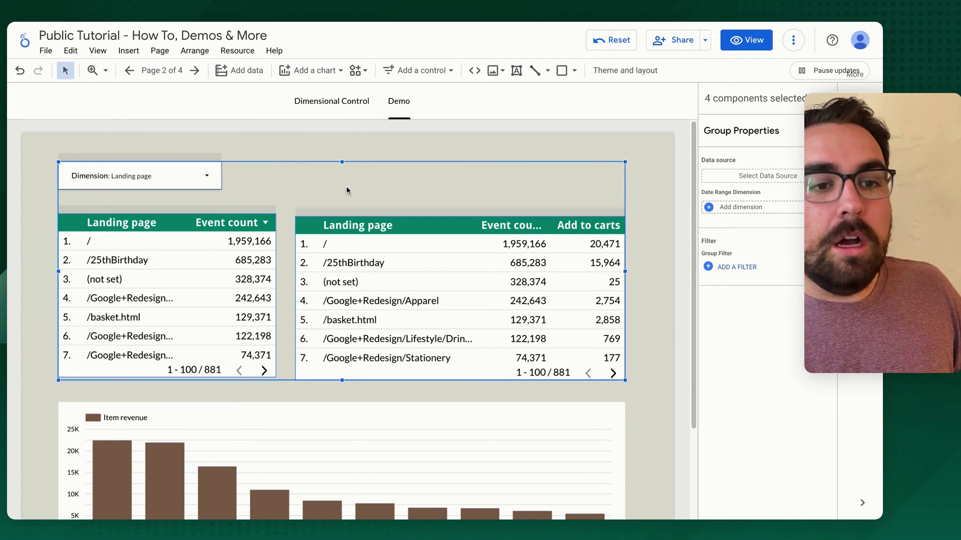
{"action": "left_click", "coordinate": [390, 181]}
{"action": "left_click", "coordinate": [180, 164]}
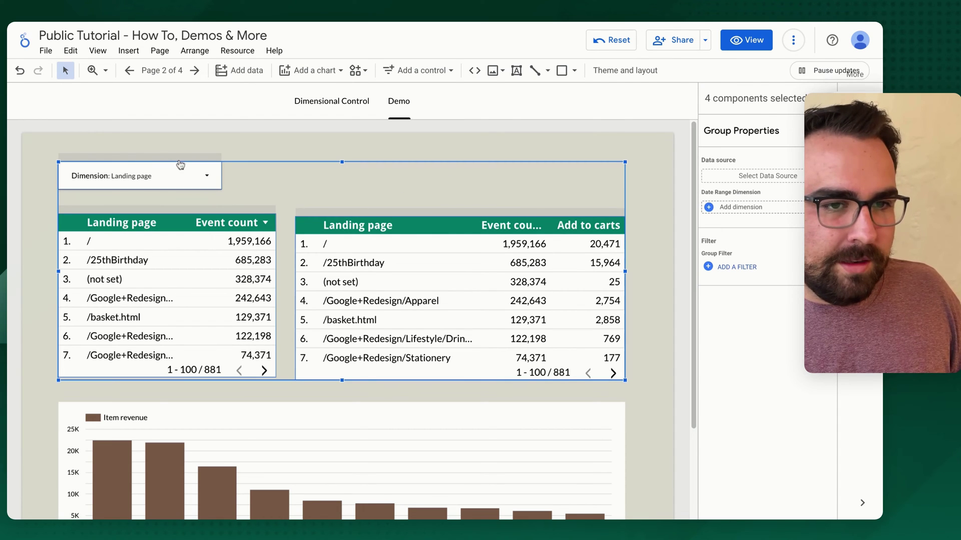
{"action": "left_click", "coordinate": [308, 187]}
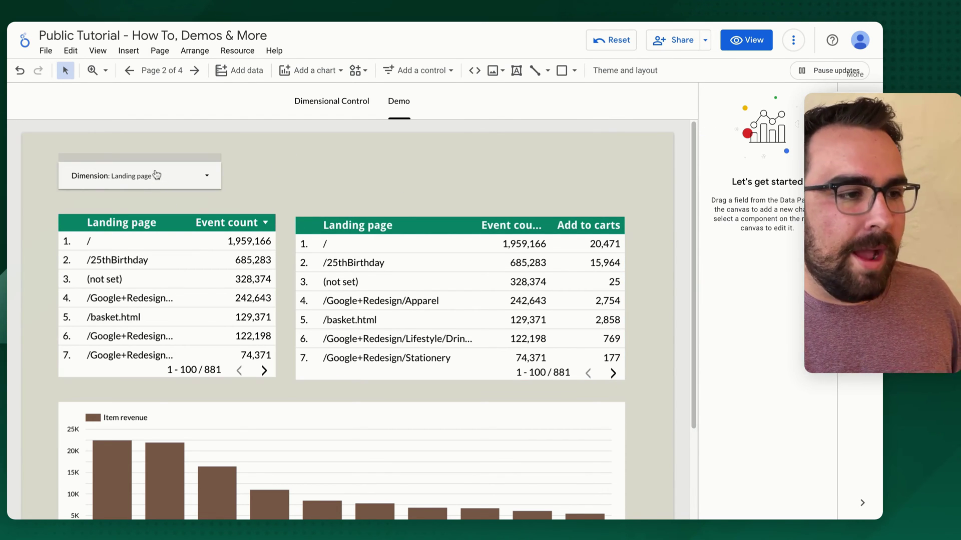
Put the dimension control over the left table header and shrink it to the header row's height
{"action": "key", "text": "ctrl+z"}
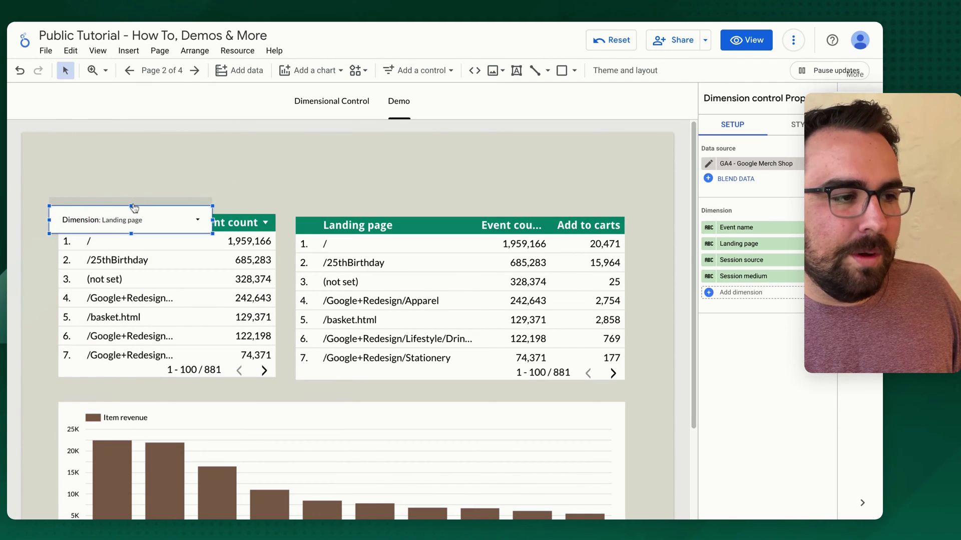
{"action": "left_click_drag", "start_coordinate": [133, 206], "coordinate": [132, 232]}
Fill the control's background with the theme's secondary green and fit it within the header
{"action": "left_click", "coordinate": [796, 126]}
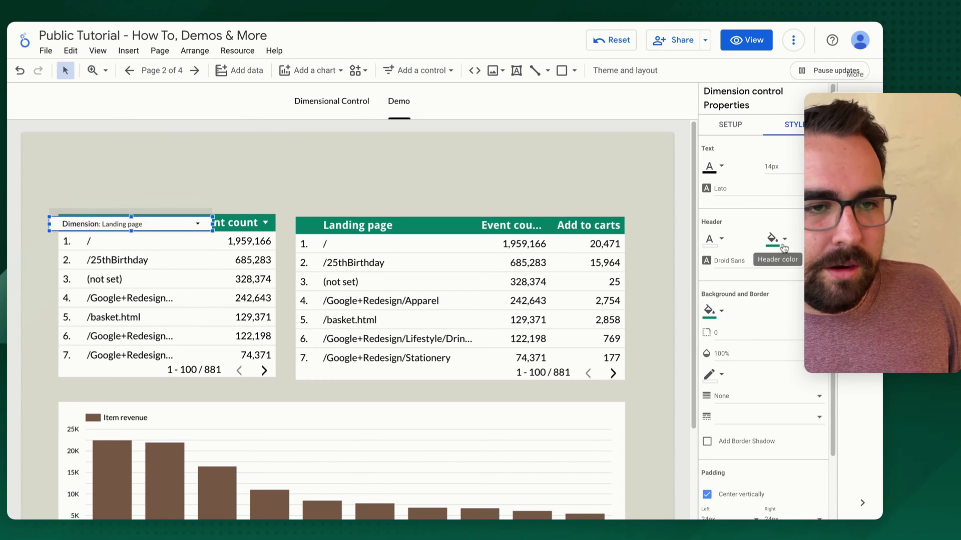
{"action": "scroll", "coordinate": [782, 339], "scroll_direction": "down", "scroll_amount": 2}
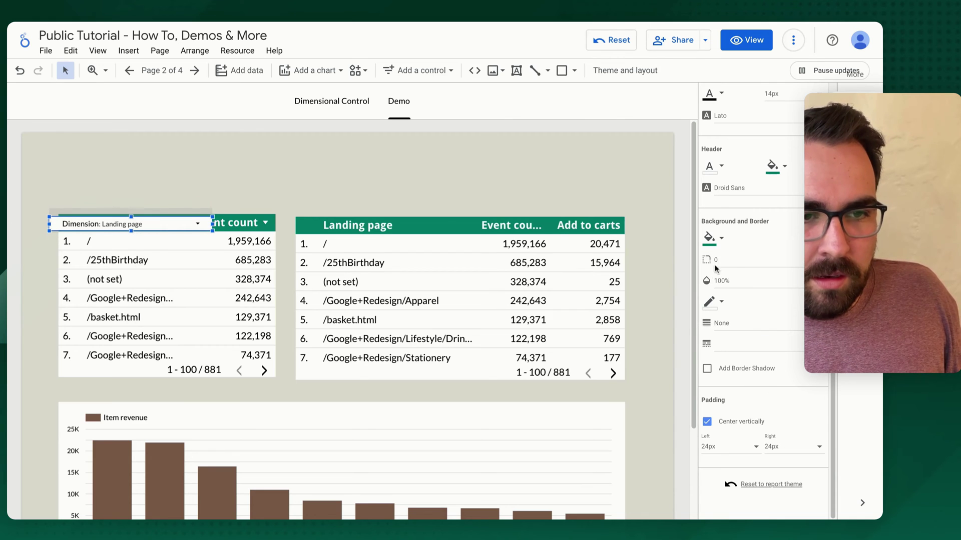
{"action": "left_click", "coordinate": [711, 238]}
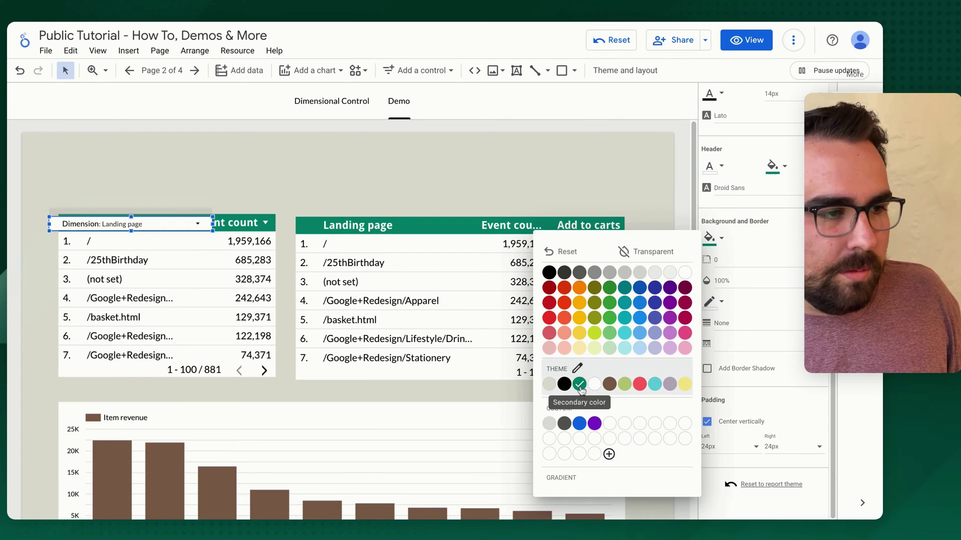
{"action": "left_click", "coordinate": [580, 385]}
{"action": "left_click", "coordinate": [439, 178]}
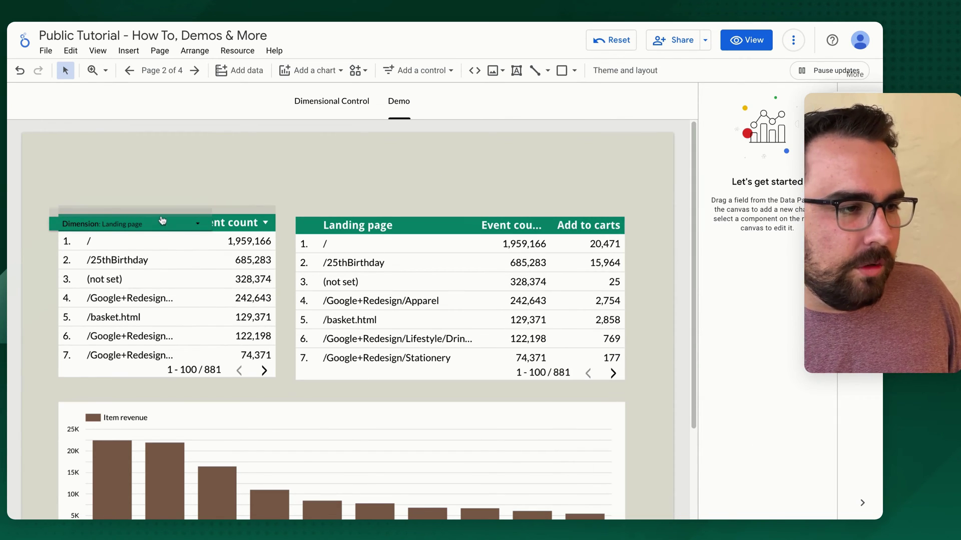
{"action": "left_click", "coordinate": [162, 221]}
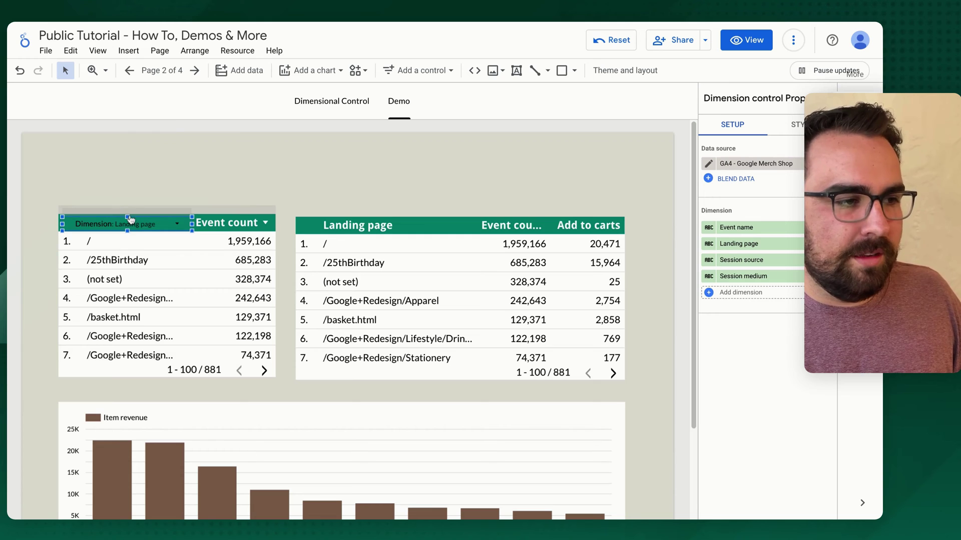
{"action": "left_click_drag", "start_coordinate": [130, 219], "coordinate": [130, 217]}
Set the control's header and label text colour to white
{"action": "left_click", "coordinate": [796, 126]}
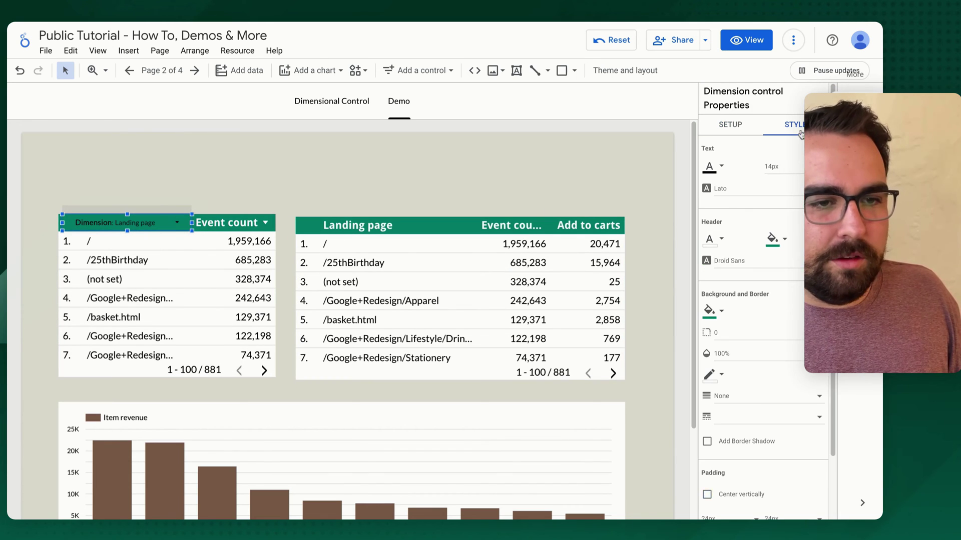
{"action": "left_click", "coordinate": [714, 243]}
{"action": "left_click", "coordinate": [686, 275]}
{"action": "scroll", "coordinate": [746, 339], "scroll_direction": "down", "scroll_amount": 3}
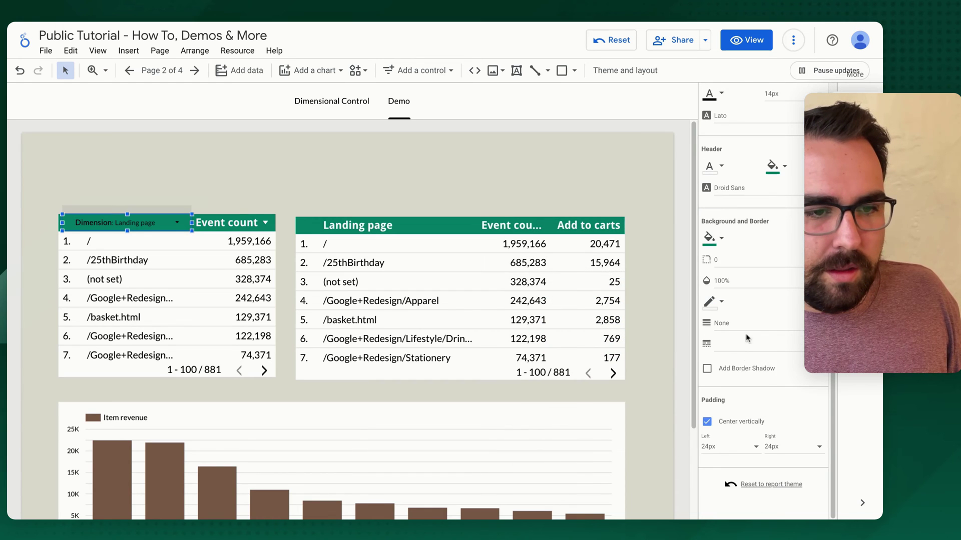
{"action": "scroll", "coordinate": [723, 255], "scroll_direction": "up", "scroll_amount": 3}
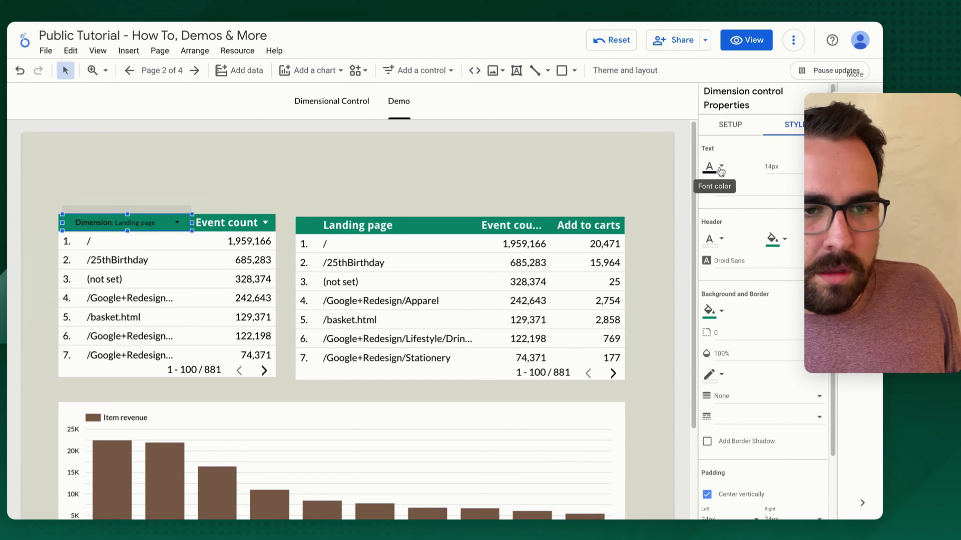
{"action": "left_click", "coordinate": [721, 170]}
{"action": "left_click", "coordinate": [688, 200]}
Check the styled dropdown, then switch the report to view mode
{"action": "left_click", "coordinate": [175, 223]}
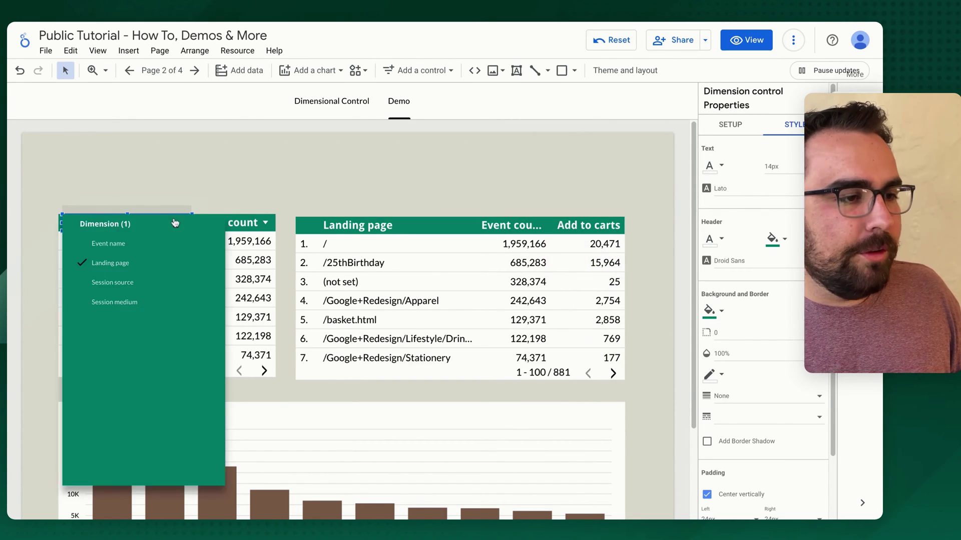
{"action": "left_click", "coordinate": [183, 193]}
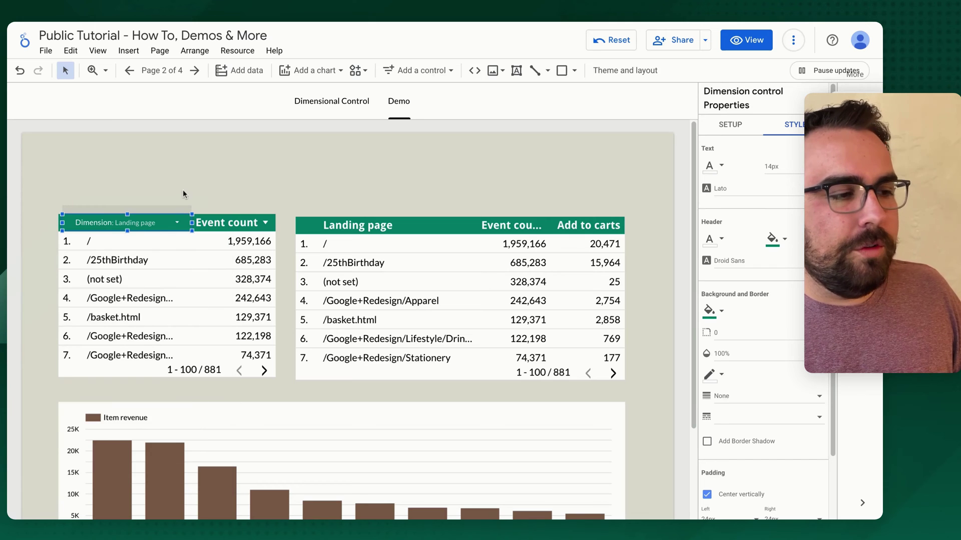
{"action": "left_click", "coordinate": [737, 45]}
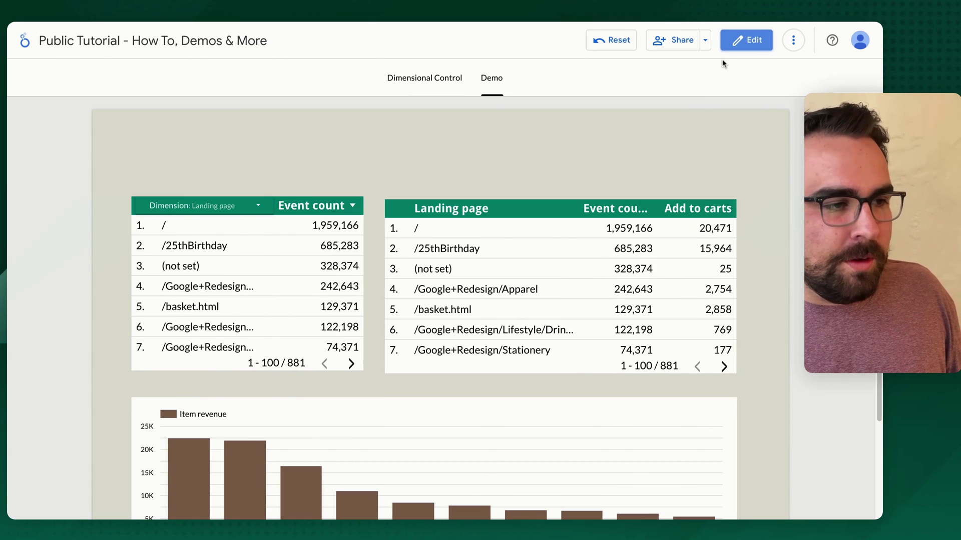
In view mode, switch both tables to Session source
{"action": "left_click", "coordinate": [260, 208]}
{"action": "left_click", "coordinate": [241, 268]}
{"action": "left_click", "coordinate": [321, 145]}
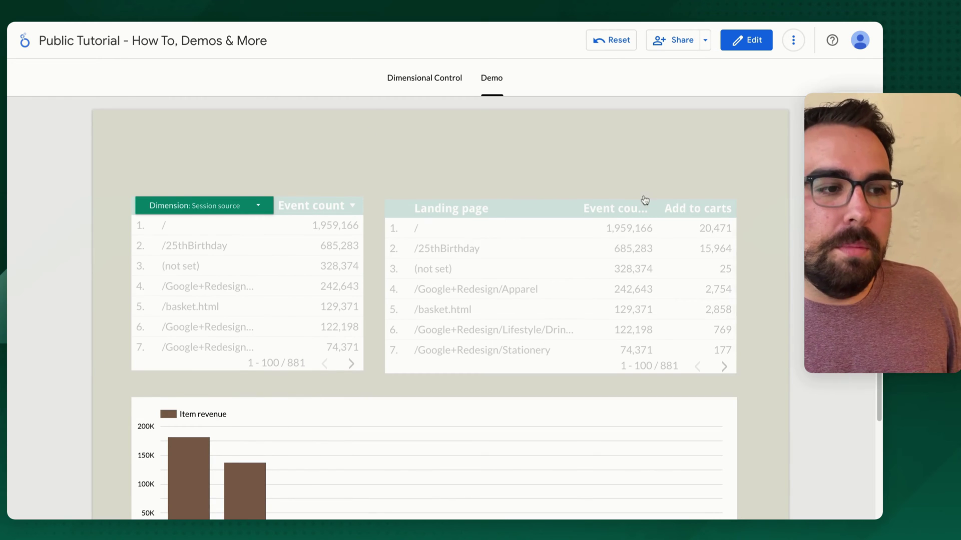
Inspect the dimension control's Style settings in edit mode, then return to view mode
{"action": "left_click", "coordinate": [743, 44]}
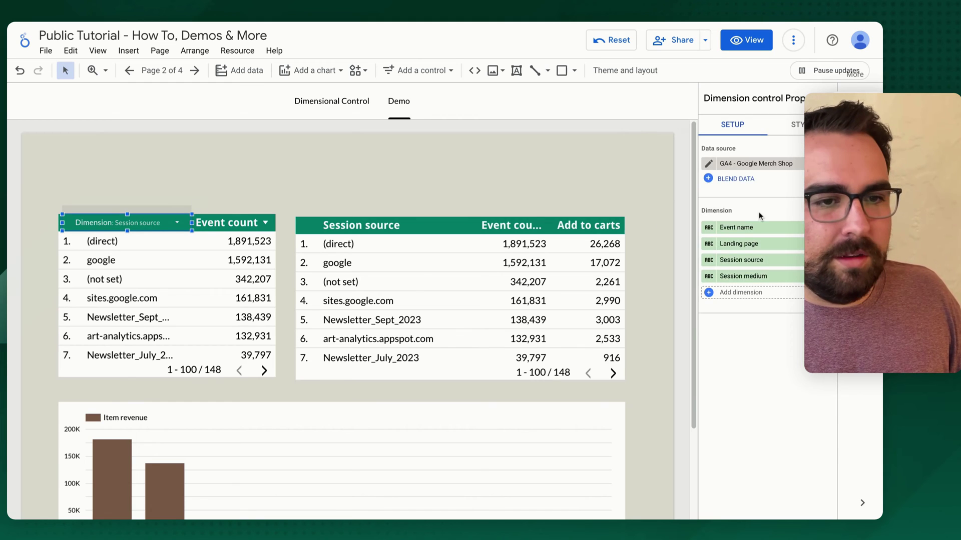
{"action": "left_click", "coordinate": [802, 127]}
{"action": "scroll", "coordinate": [771, 445], "scroll_direction": "down", "scroll_amount": 5}
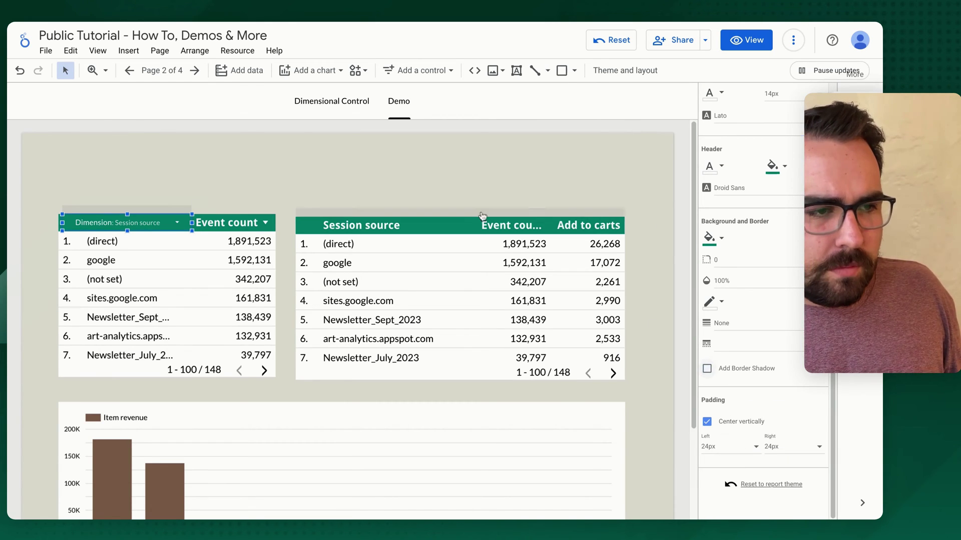
{"action": "left_click", "coordinate": [461, 163]}
{"action": "left_click", "coordinate": [763, 45]}
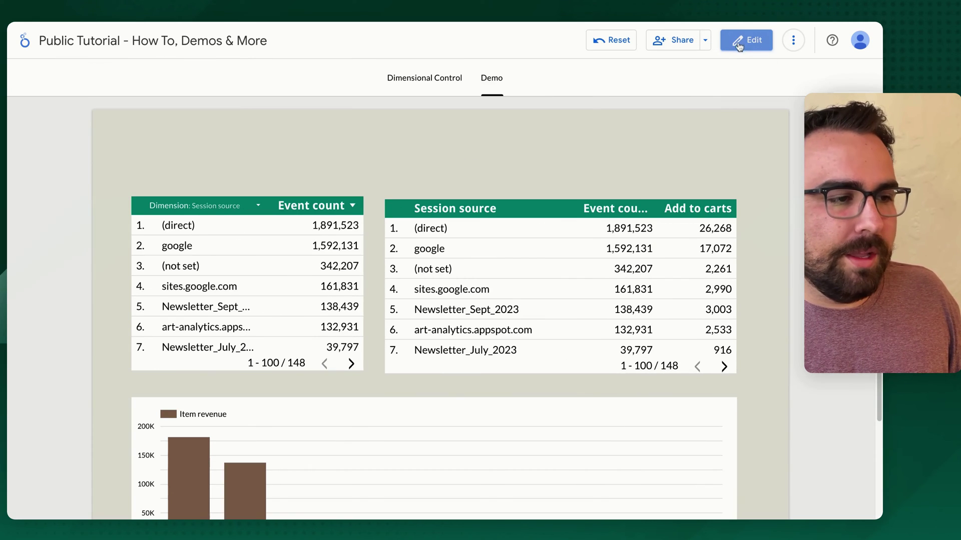
Break both tables down by Event name and go back to editing
{"action": "left_click", "coordinate": [253, 207]}
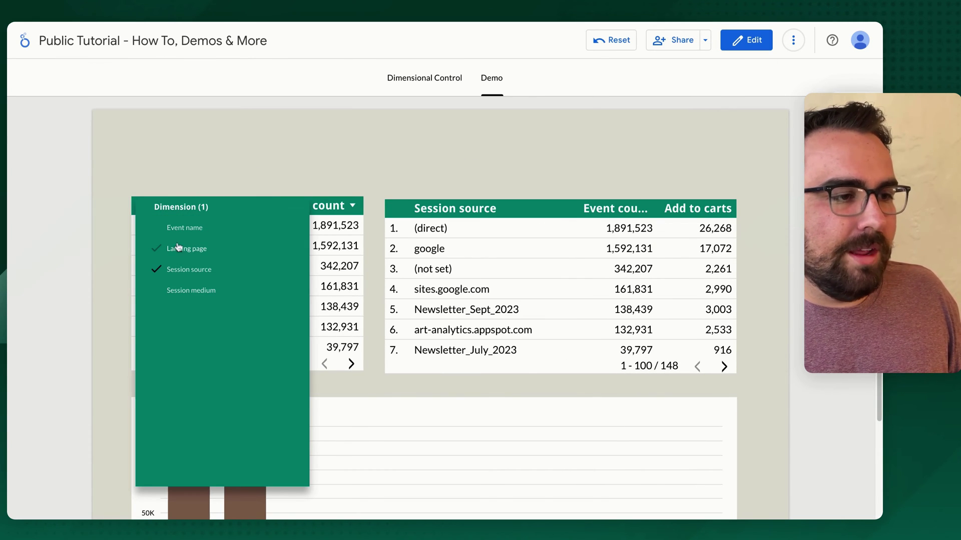
{"action": "left_click", "coordinate": [182, 229]}
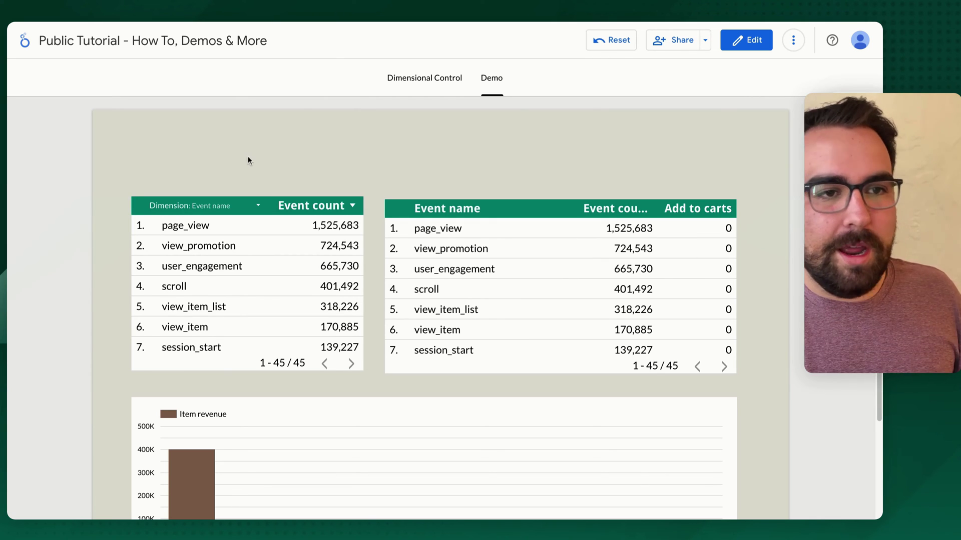
{"action": "left_click", "coordinate": [754, 47]}
Open the Dimensional Control page in view mode and break the Item Breakdown table down by Item brand
{"action": "left_click", "coordinate": [337, 107]}
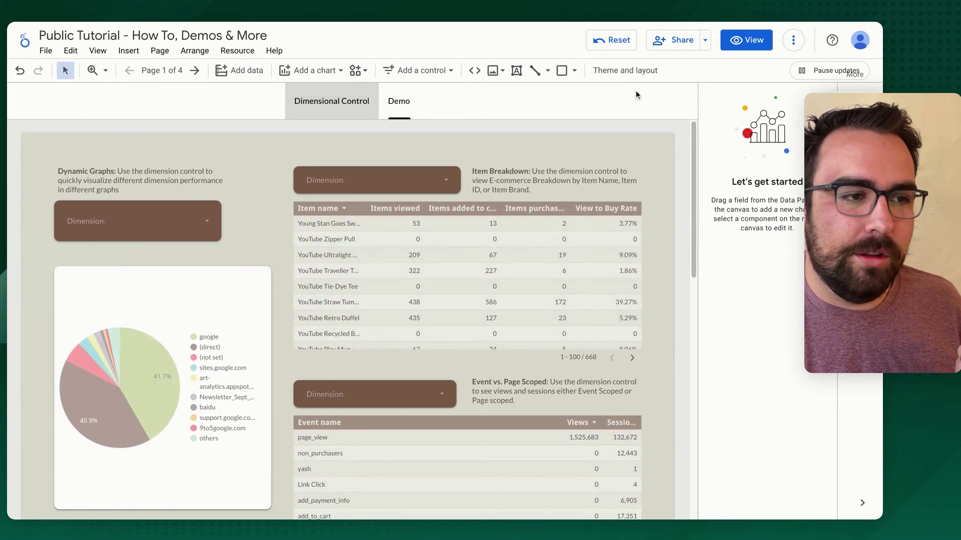
{"action": "left_click", "coordinate": [751, 42]}
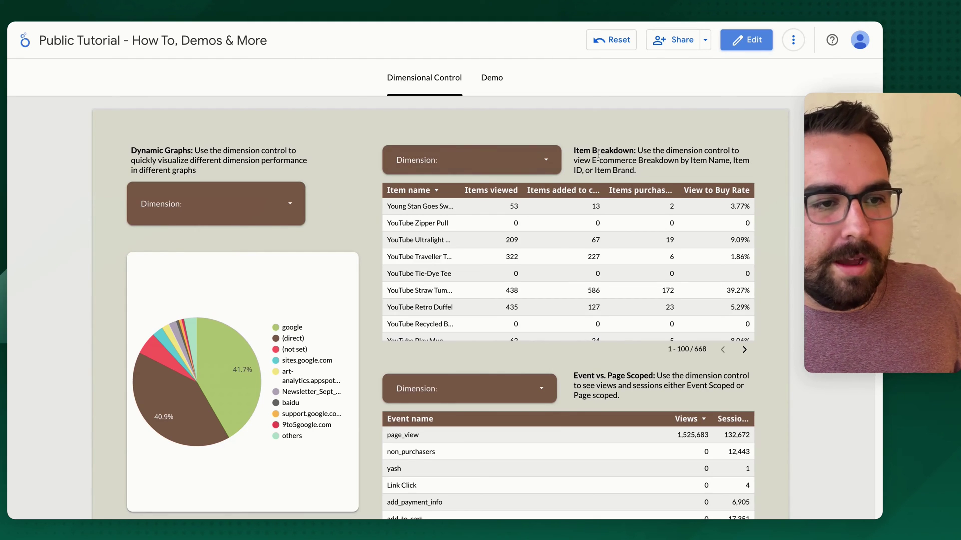
{"action": "left_click", "coordinate": [532, 160]}
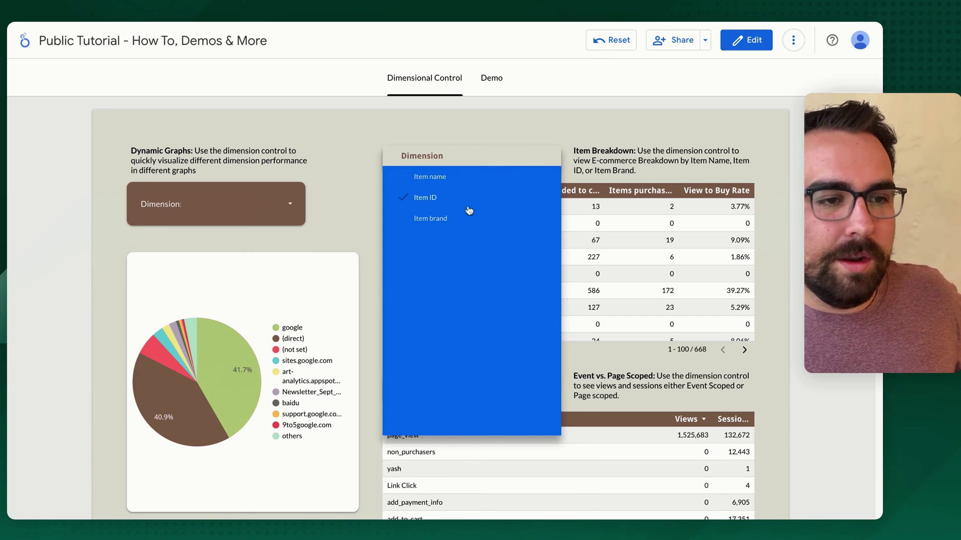
{"action": "left_click", "coordinate": [458, 219]}
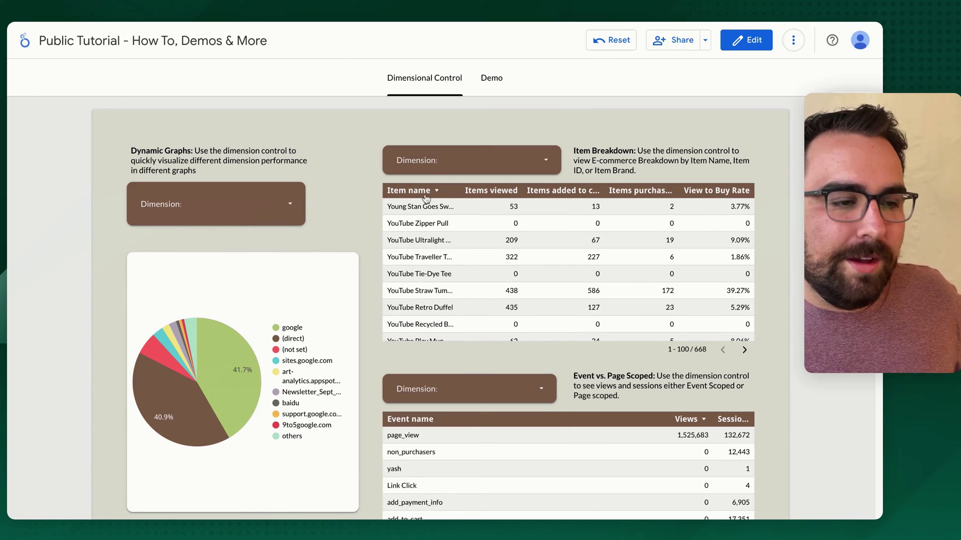
{"action": "left_click", "coordinate": [454, 164]}
{"action": "left_click", "coordinate": [459, 220]}
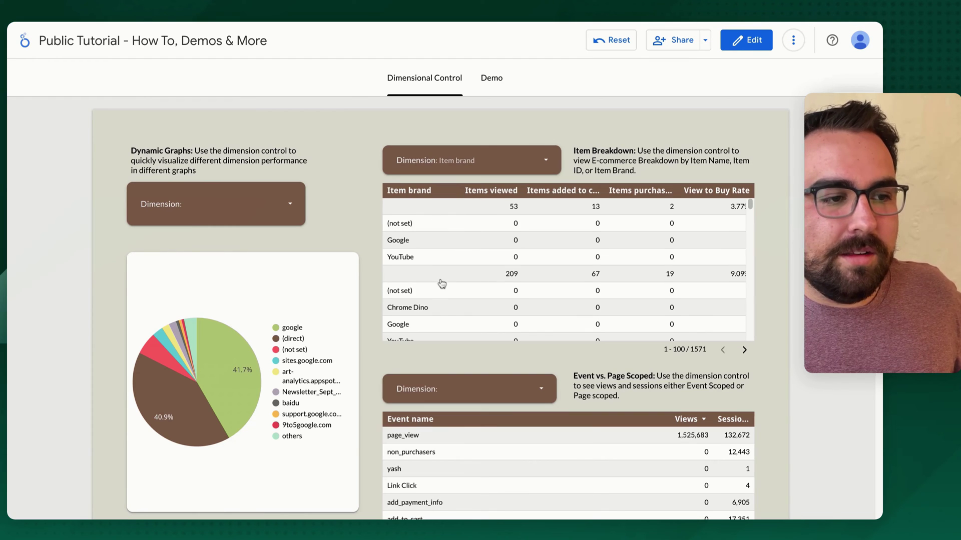
Switch the Item Breakdown table to Item ID, then to Item name, listing 668 items
{"action": "left_click", "coordinate": [485, 165]}
{"action": "left_click", "coordinate": [467, 196]}
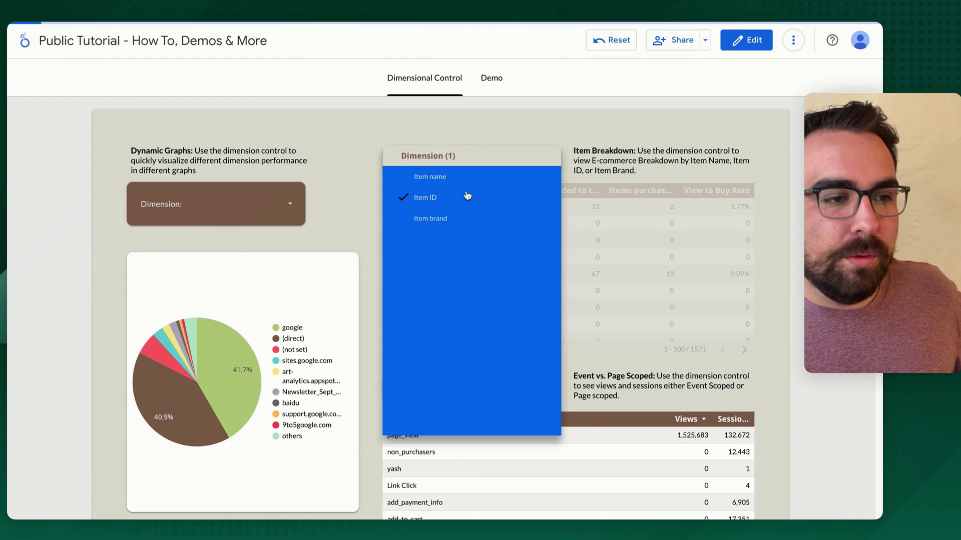
{"action": "left_click", "coordinate": [495, 169]}
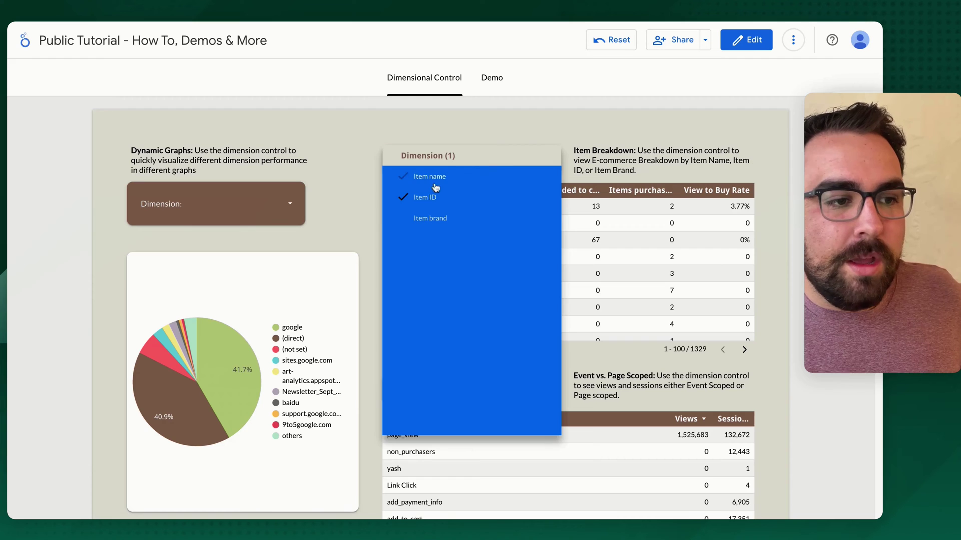
{"action": "left_click", "coordinate": [433, 177]}
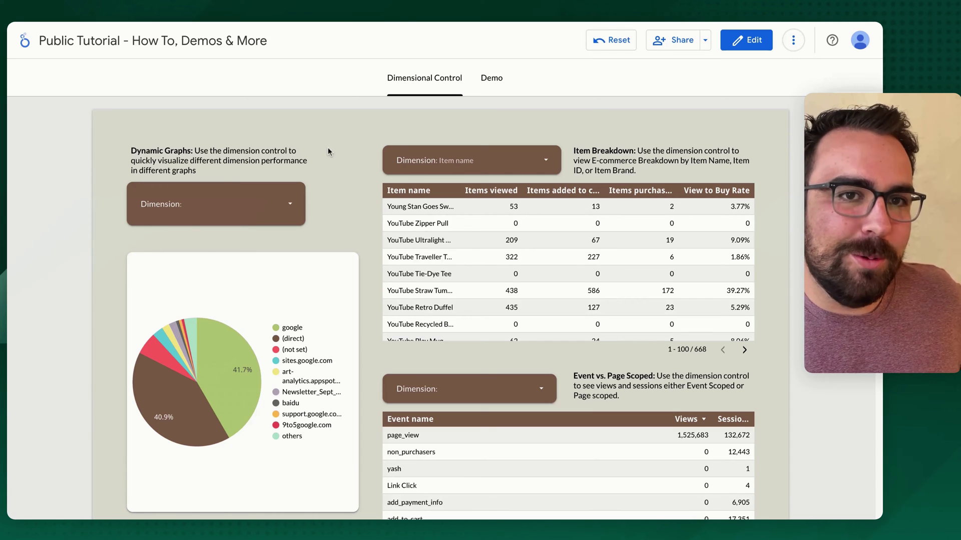
Switch the Dynamic Graphs pie chart through Hostname and Session medium, ending on Landing page
{"action": "scroll", "coordinate": [355, 276], "scroll_direction": "down", "scroll_amount": 1}
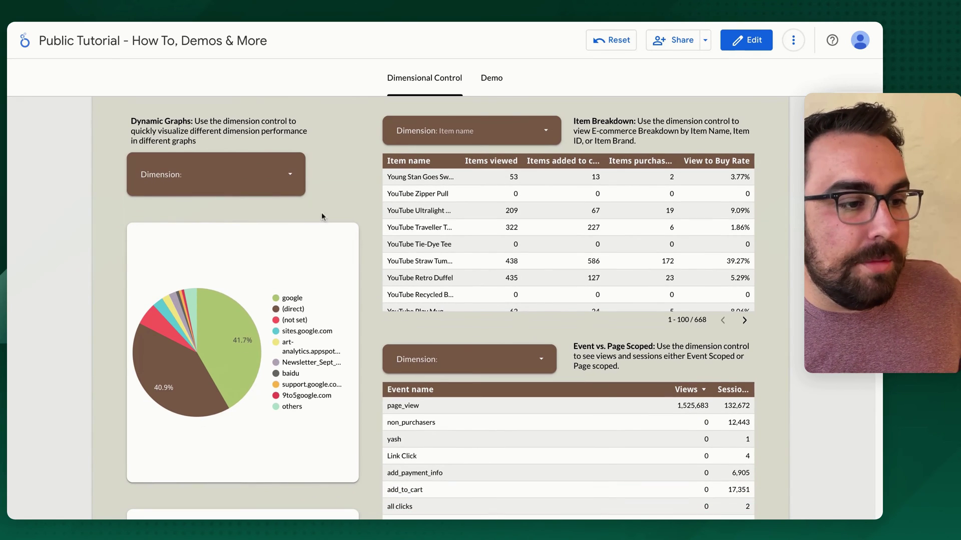
{"action": "left_click", "coordinate": [286, 170]}
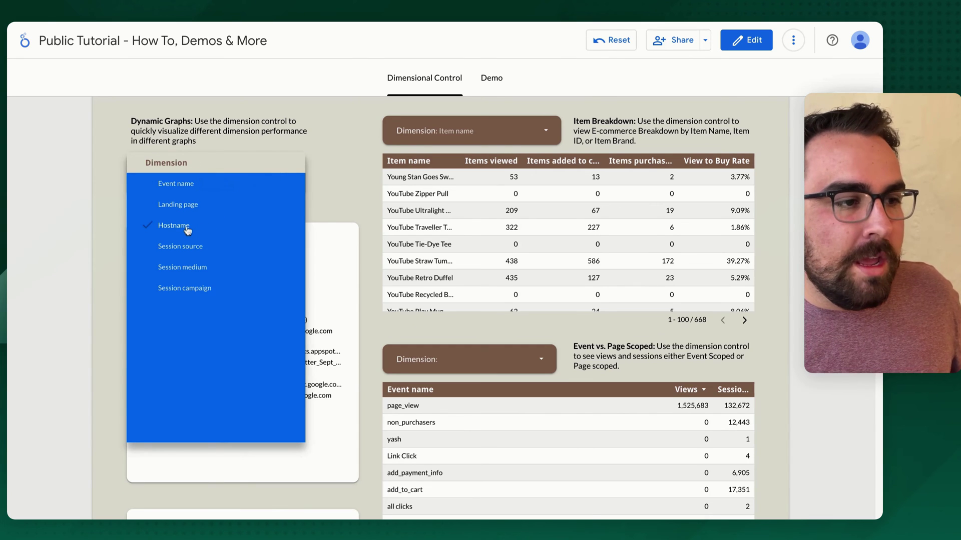
{"action": "left_click", "coordinate": [363, 327]}
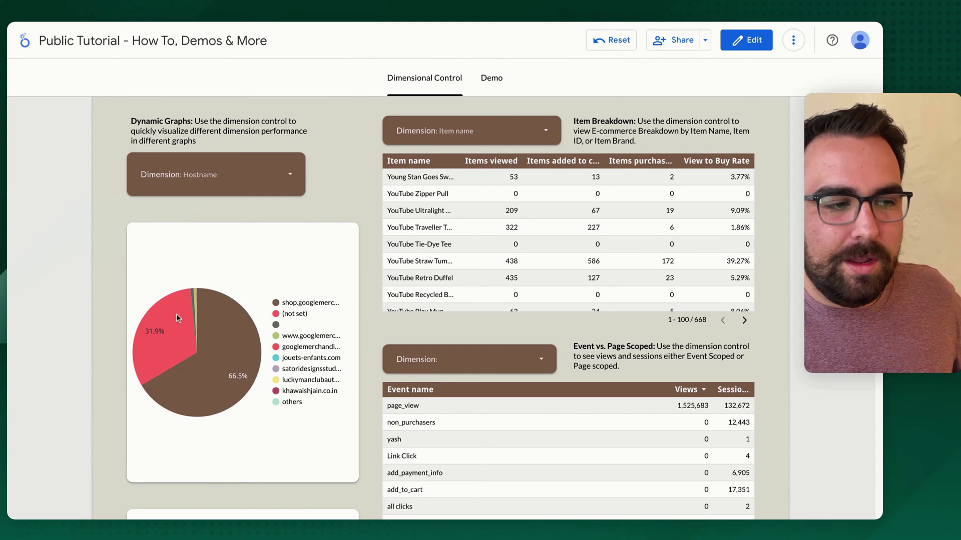
{"action": "mouse_move", "coordinate": [210, 396]}
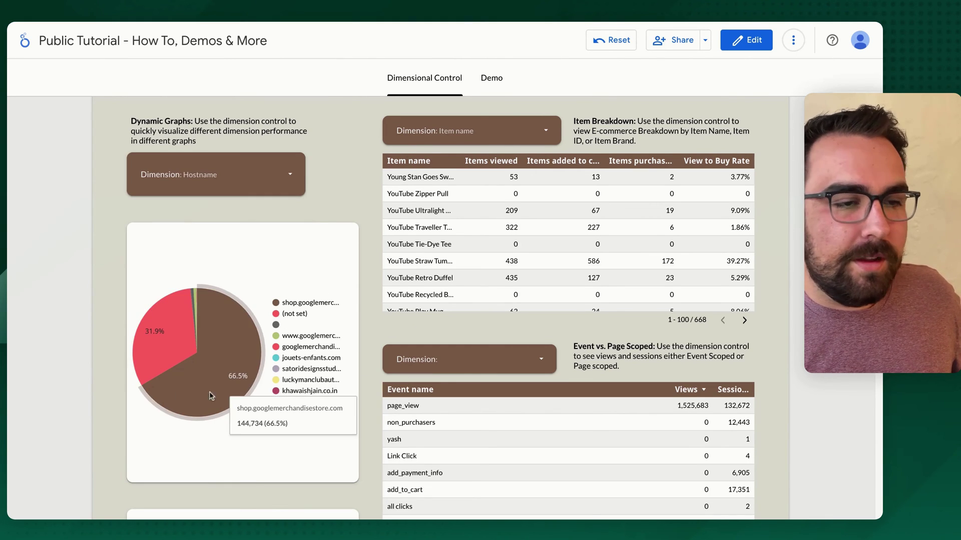
{"action": "left_click", "coordinate": [203, 184]}
{"action": "left_click", "coordinate": [219, 268]}
{"action": "left_click", "coordinate": [357, 201]}
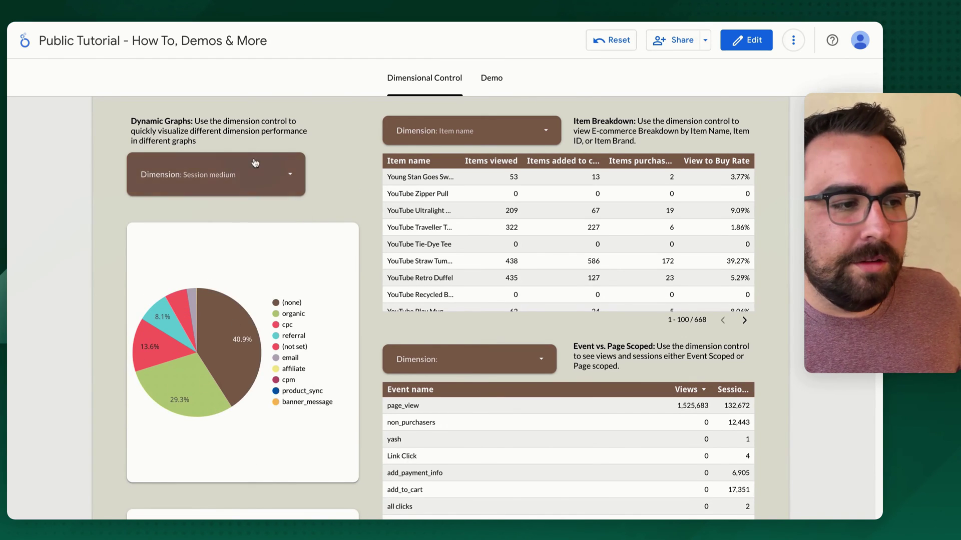
{"action": "left_click", "coordinate": [206, 181]}
{"action": "left_click", "coordinate": [208, 206]}
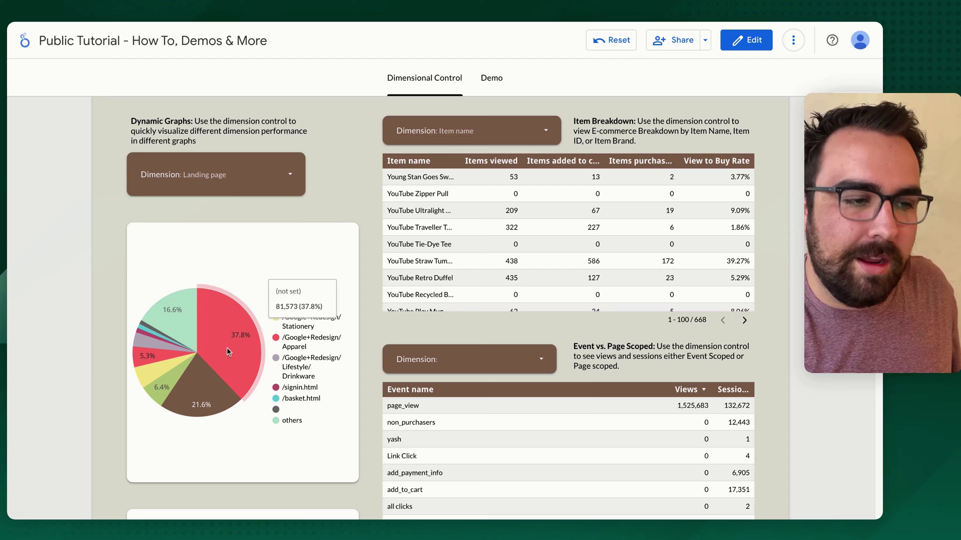
{"action": "scroll", "coordinate": [411, 481], "scroll_direction": "down", "scroll_amount": 4}
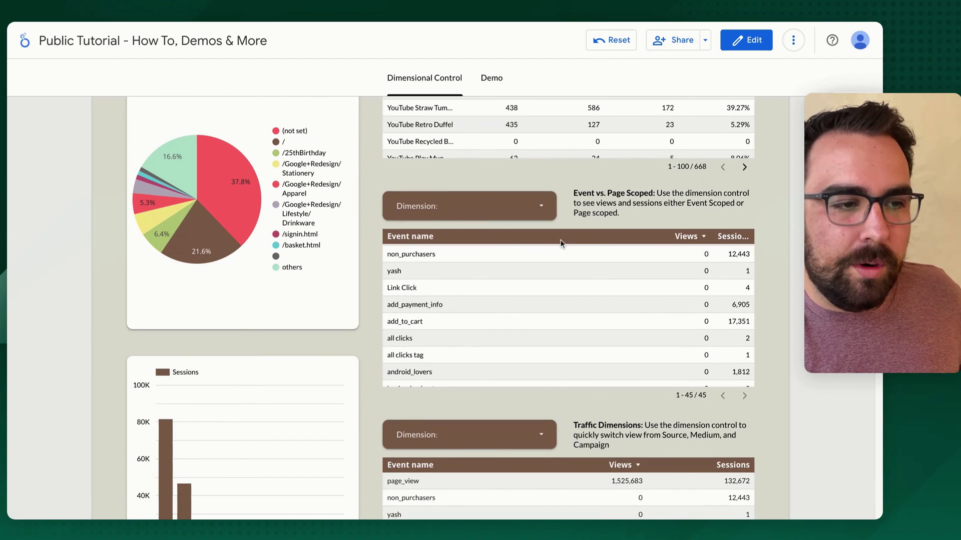
Change the Event vs. Page Scoped table's dimension from Event name to Landing page, listing 881 pages
{"action": "left_click", "coordinate": [468, 199]}
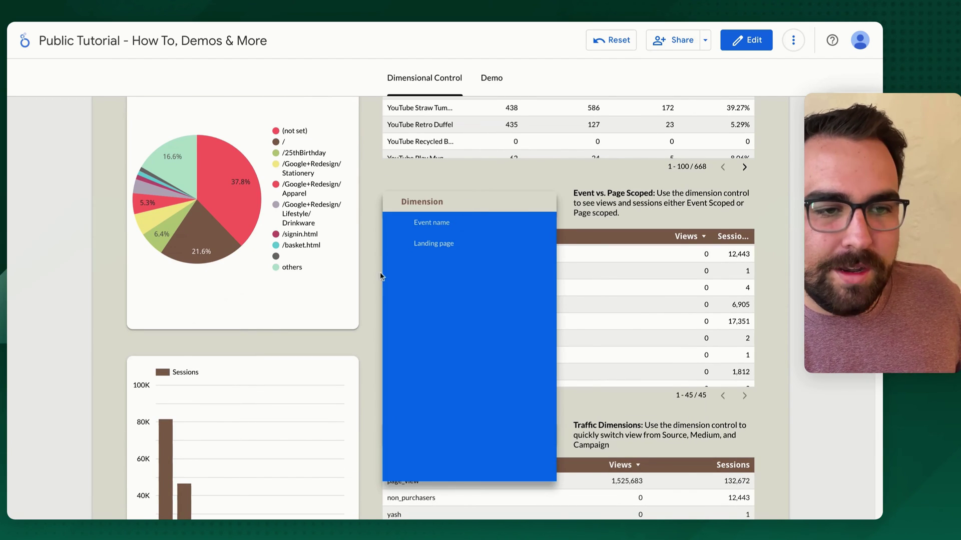
{"action": "left_click", "coordinate": [720, 270]}
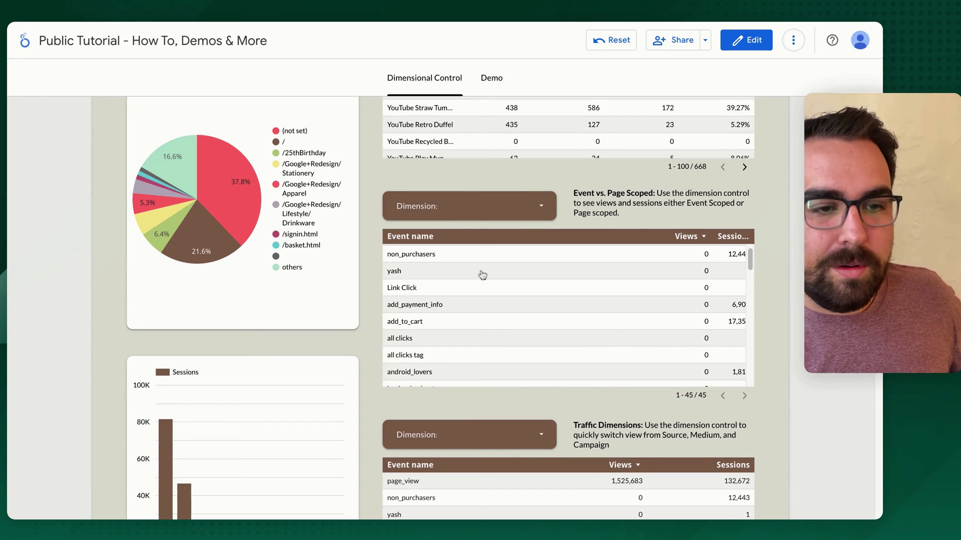
{"action": "scroll", "coordinate": [505, 346], "scroll_direction": "up", "scroll_amount": 1}
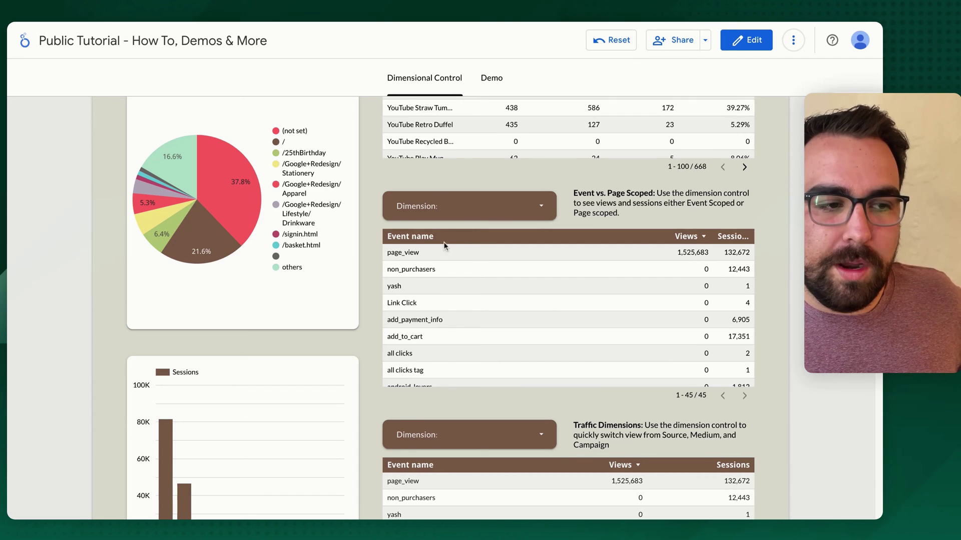
{"action": "left_click", "coordinate": [444, 214]}
{"action": "left_click", "coordinate": [458, 243]}
{"action": "left_click", "coordinate": [788, 206]}
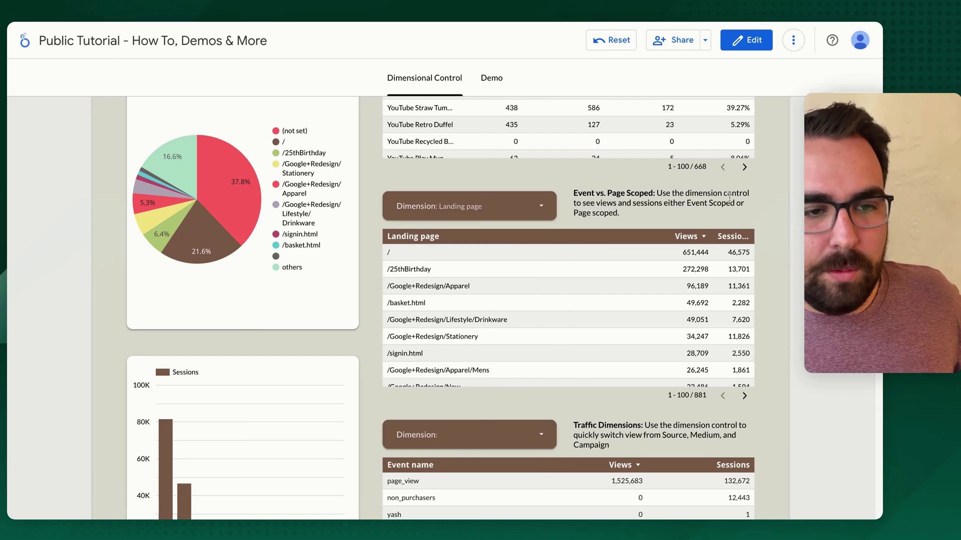
{"action": "scroll", "coordinate": [717, 353], "scroll_direction": "down", "scroll_amount": 2}
{"action": "scroll", "coordinate": [712, 358], "scroll_direction": "up", "scroll_amount": 2}
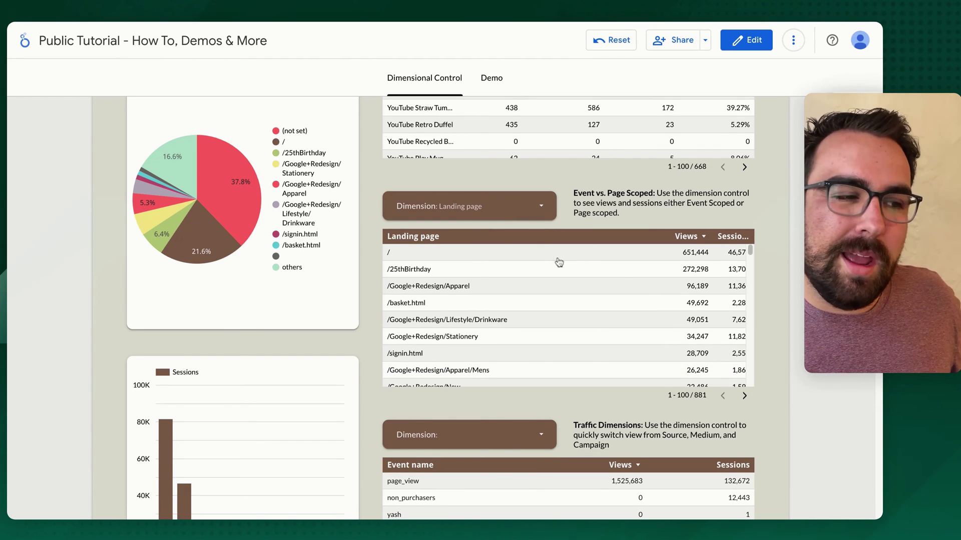
{"action": "scroll", "coordinate": [359, 350], "scroll_direction": "down", "scroll_amount": 5}
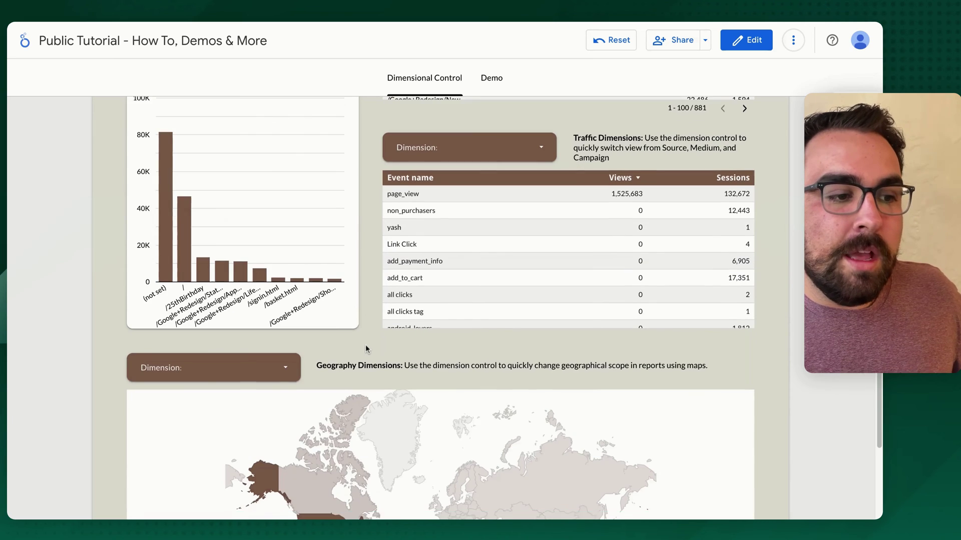
Preview the Geography Dimensions map's dimension list, then return to edit mode and select the map group
{"action": "scroll", "coordinate": [366, 345], "scroll_direction": "up", "scroll_amount": 2}
{"action": "scroll", "coordinate": [366, 344], "scroll_direction": "up", "scroll_amount": 2}
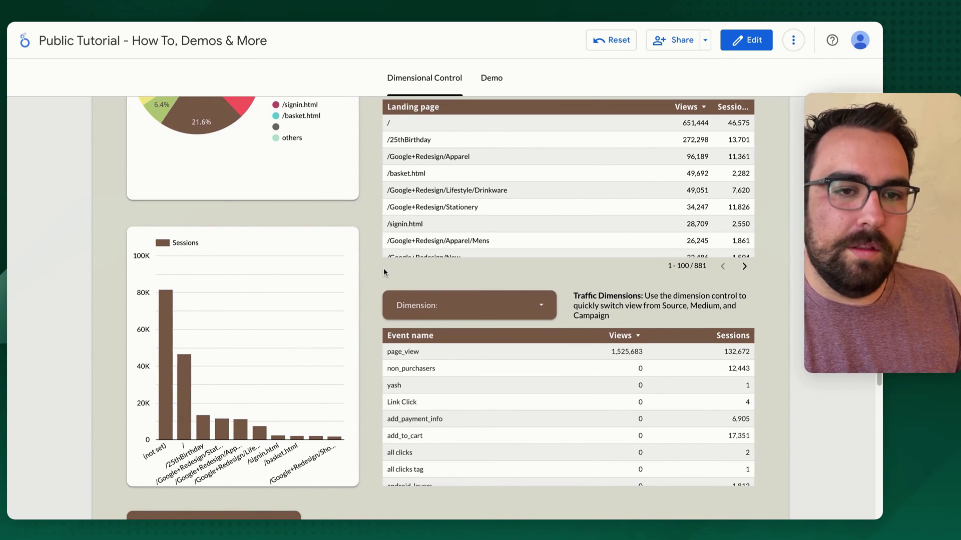
{"action": "scroll", "coordinate": [384, 268], "scroll_direction": "down", "scroll_amount": 4}
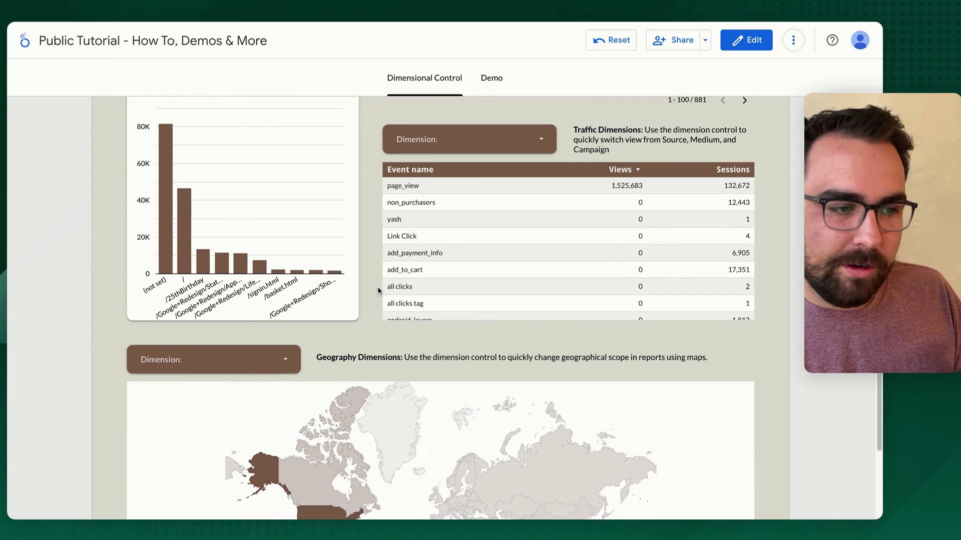
{"action": "scroll", "coordinate": [377, 286], "scroll_direction": "down", "scroll_amount": 4}
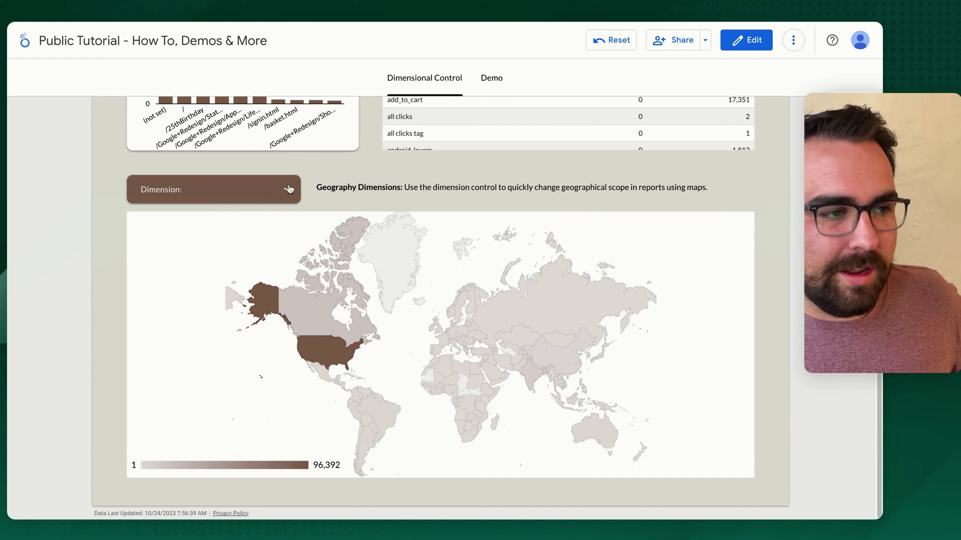
{"action": "left_click", "coordinate": [255, 190]}
{"action": "left_click", "coordinate": [369, 302]}
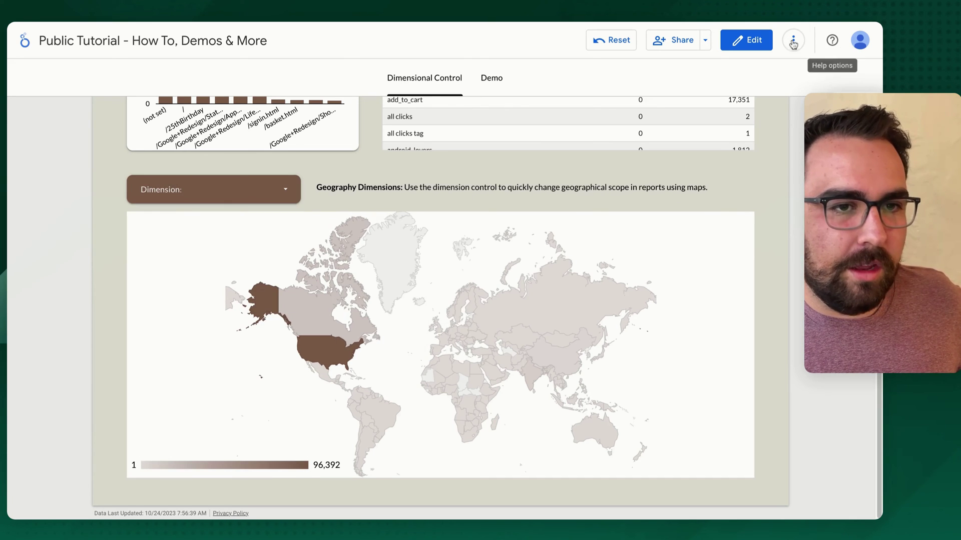
{"action": "left_click", "coordinate": [746, 40]}
{"action": "left_click", "coordinate": [461, 326]}
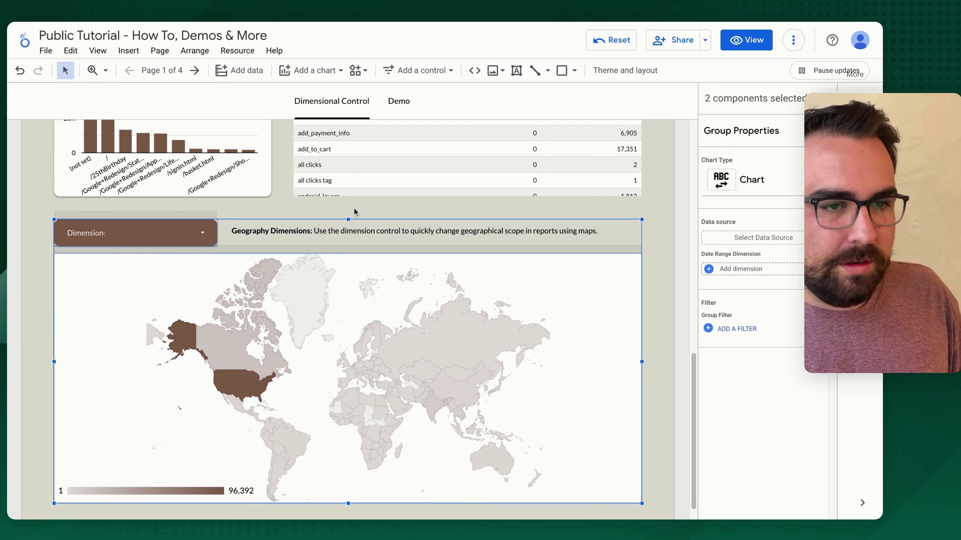
Select only the geography map to confirm its setup uses Country and Sessions
{"action": "left_click", "coordinate": [620, 190], "text": "shift"}
{"action": "left_click", "coordinate": [673, 228]}
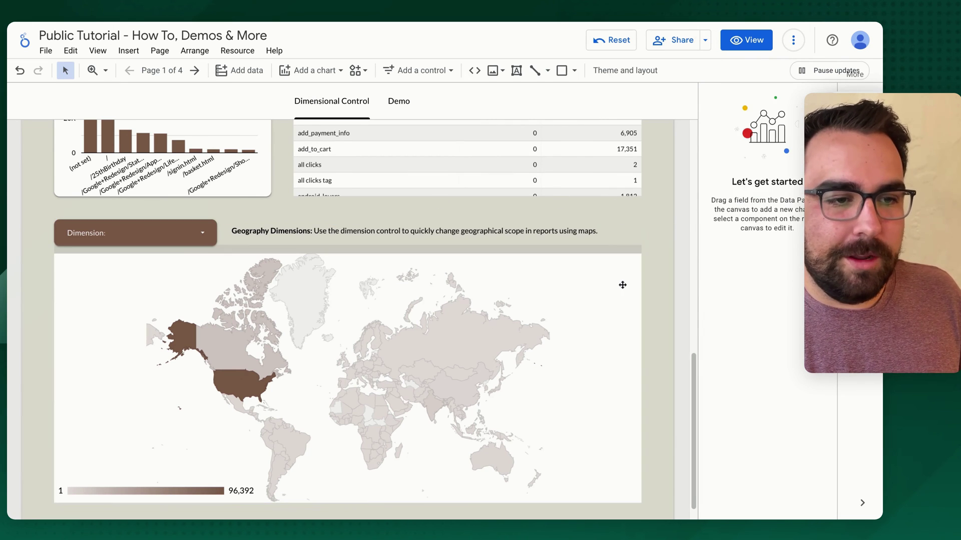
{"action": "left_click", "coordinate": [633, 276]}
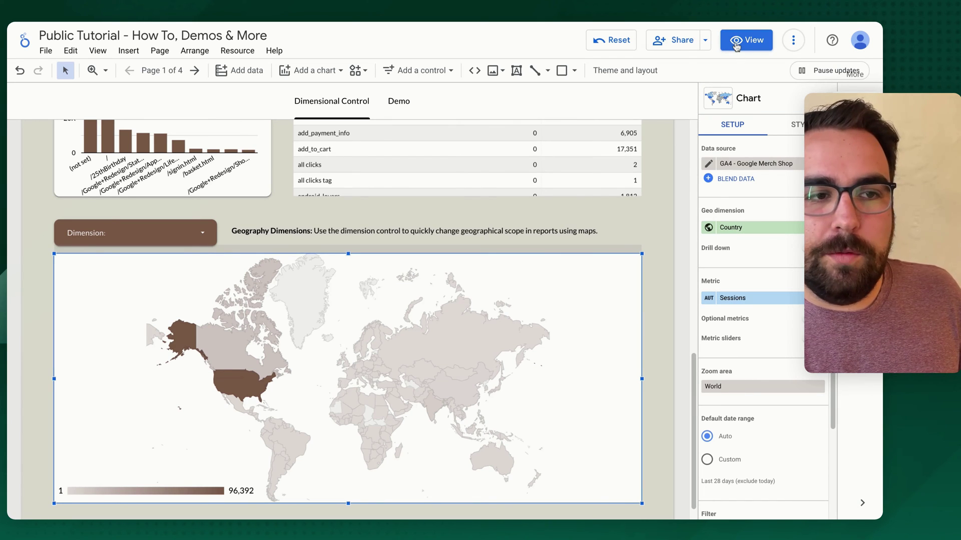
{"action": "scroll", "coordinate": [771, 329], "scroll_direction": "down", "scroll_amount": 2}
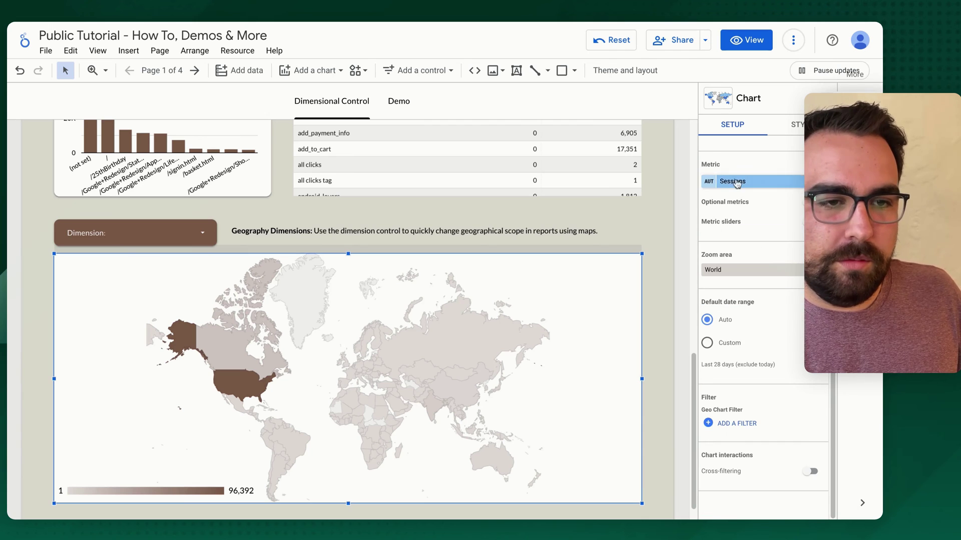
{"action": "scroll", "coordinate": [768, 240], "scroll_direction": "up", "scroll_amount": 2}
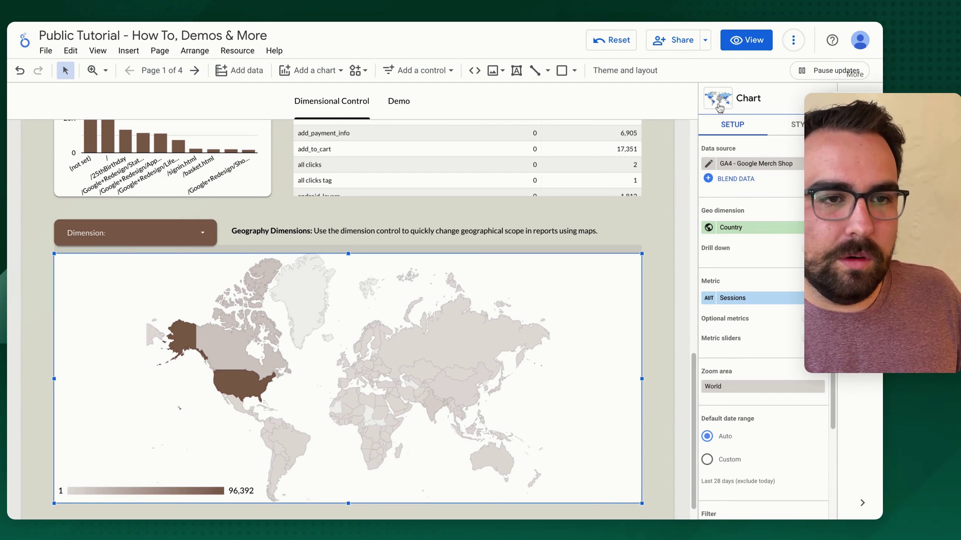
Group the dimension control, description text and map with Ctrl+G, then switch to view mode
{"action": "left_click", "coordinate": [736, 41]}
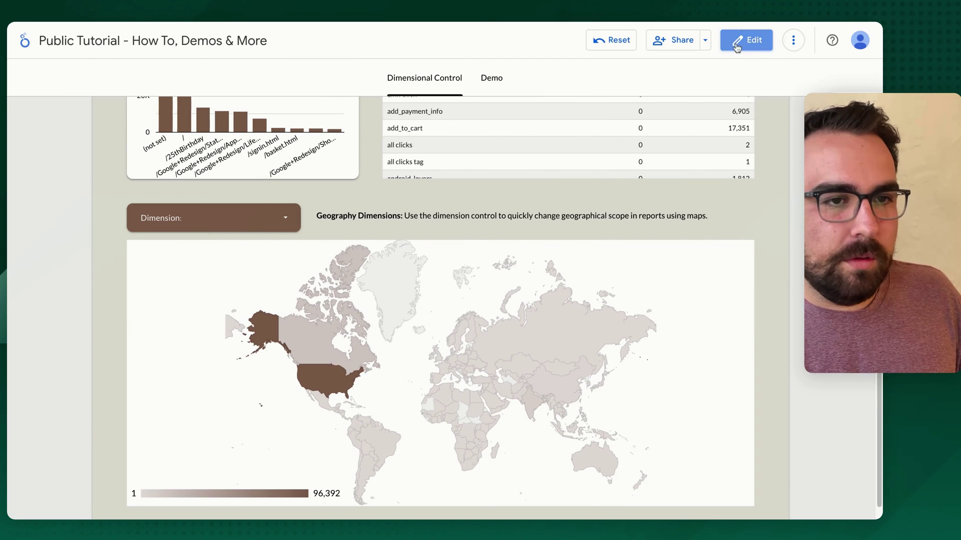
{"action": "left_click", "coordinate": [750, 40]}
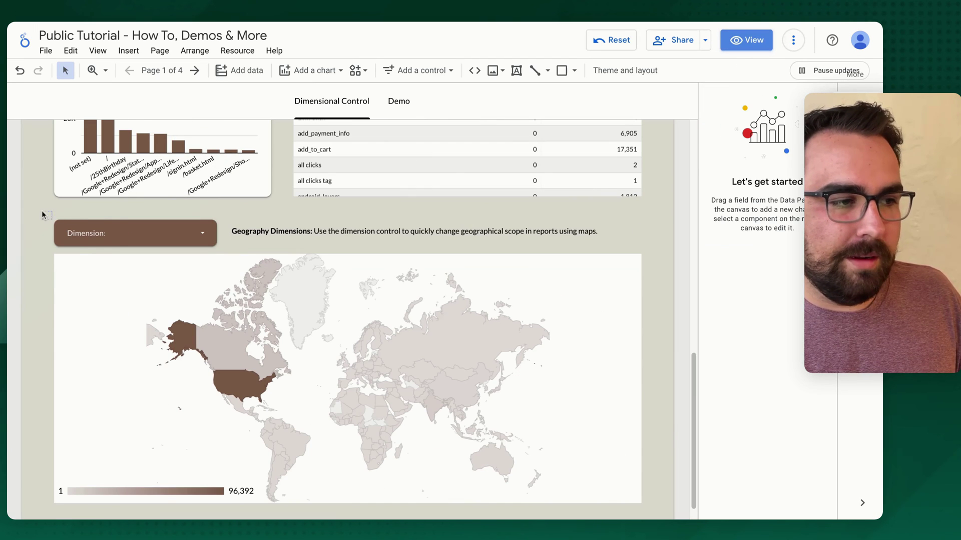
{"action": "left_click_drag", "start_coordinate": [43, 215], "coordinate": [135, 303]}
{"action": "key", "text": "ctrl+g"}
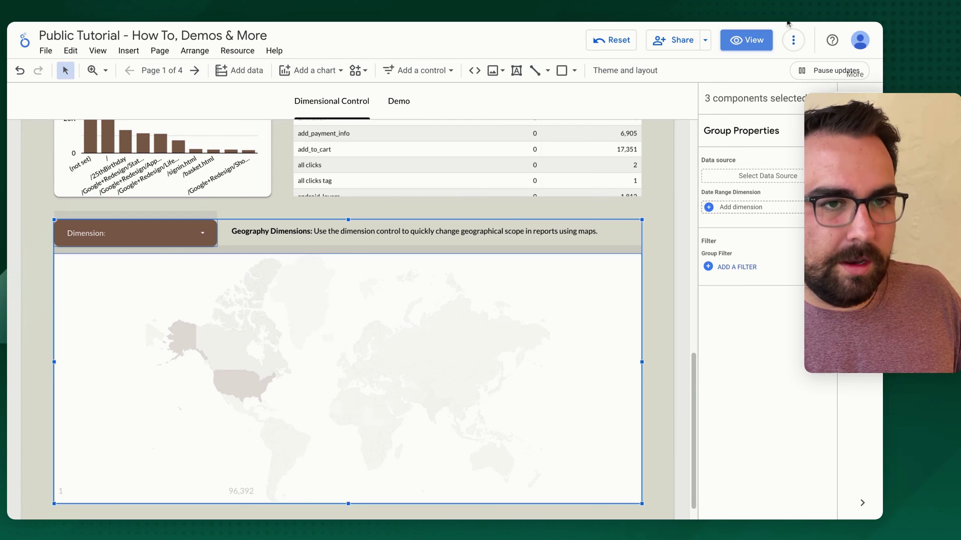
{"action": "left_click", "coordinate": [744, 44]}
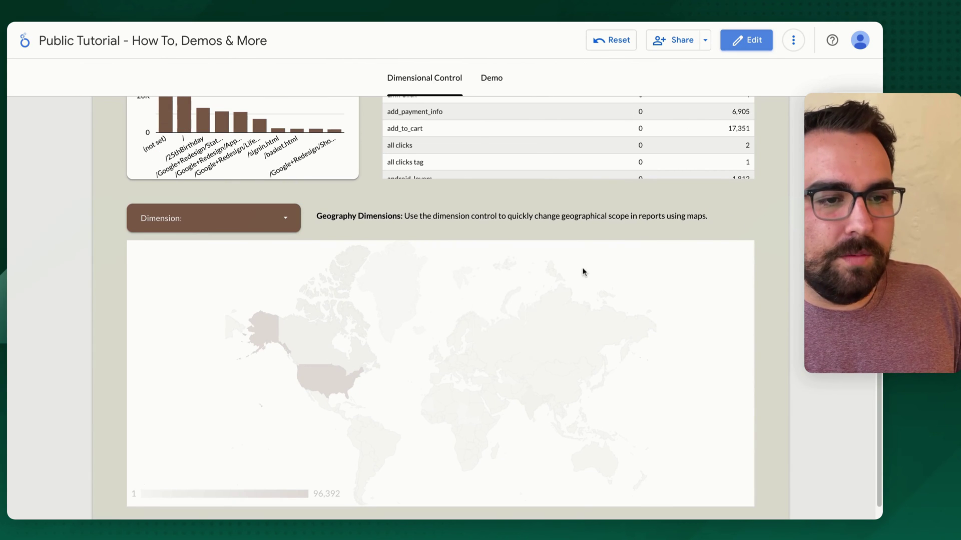
Switch the map's dimension from Country to Region to City, plotting US cities scaled 2 to 10,929
{"action": "left_click", "coordinate": [270, 224]}
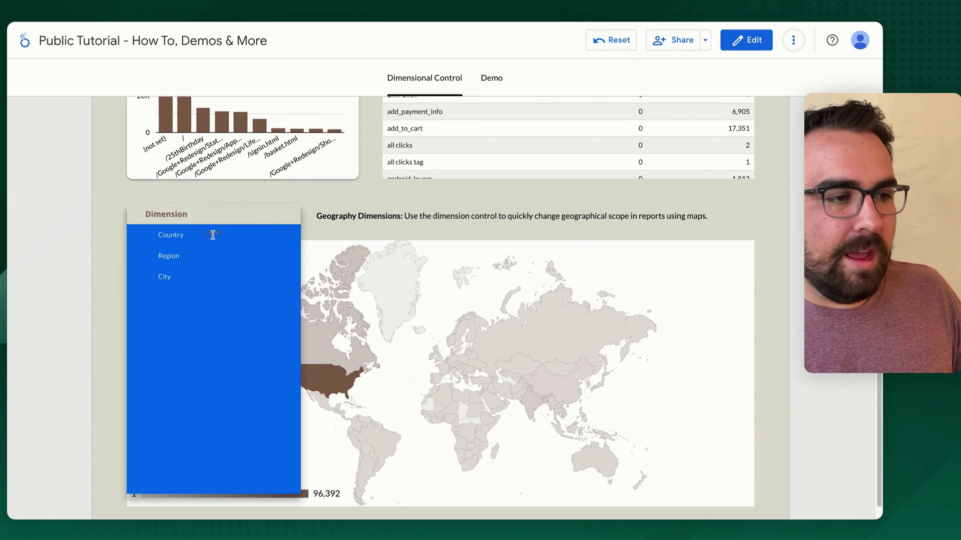
{"action": "left_click", "coordinate": [185, 244]}
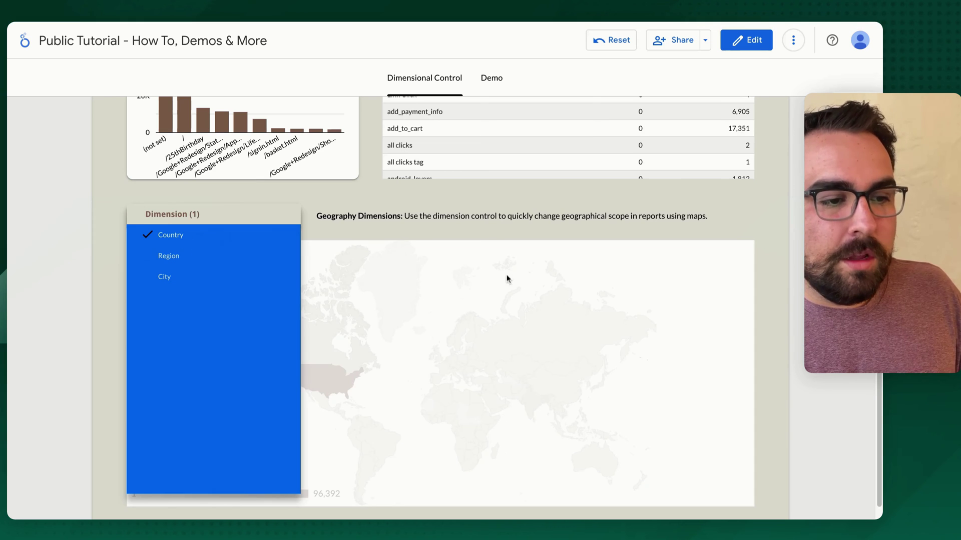
{"action": "left_click", "coordinate": [706, 234]}
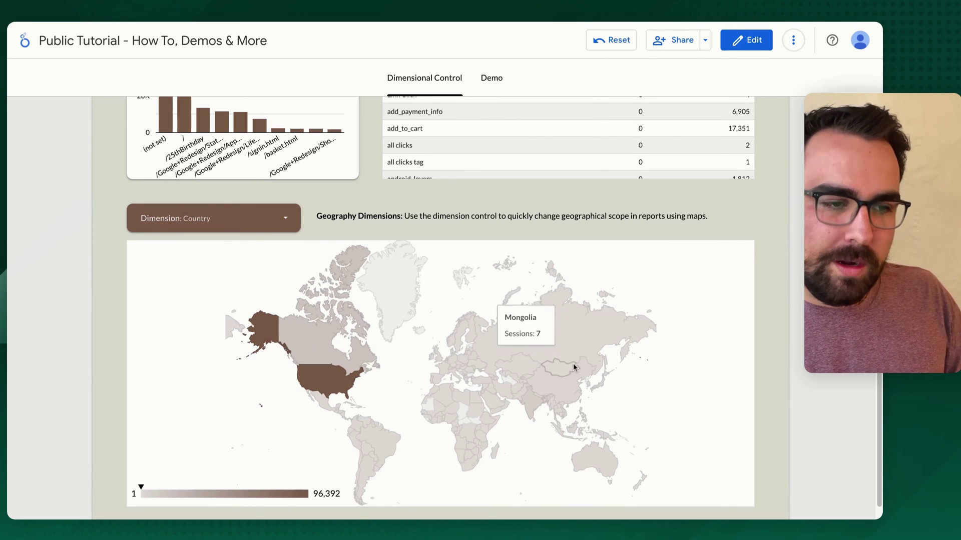
{"action": "left_click", "coordinate": [278, 221]}
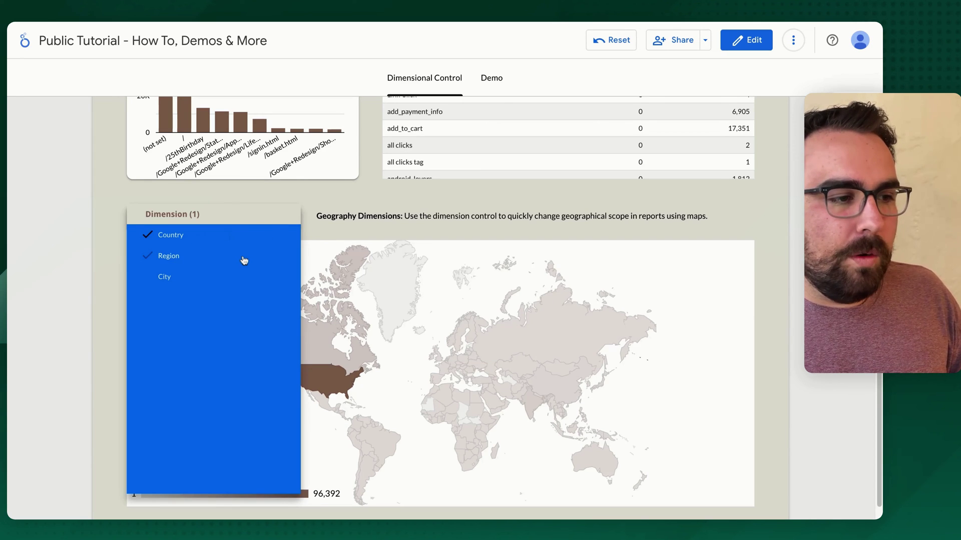
{"action": "left_click", "coordinate": [244, 258]}
{"action": "left_click", "coordinate": [452, 197]}
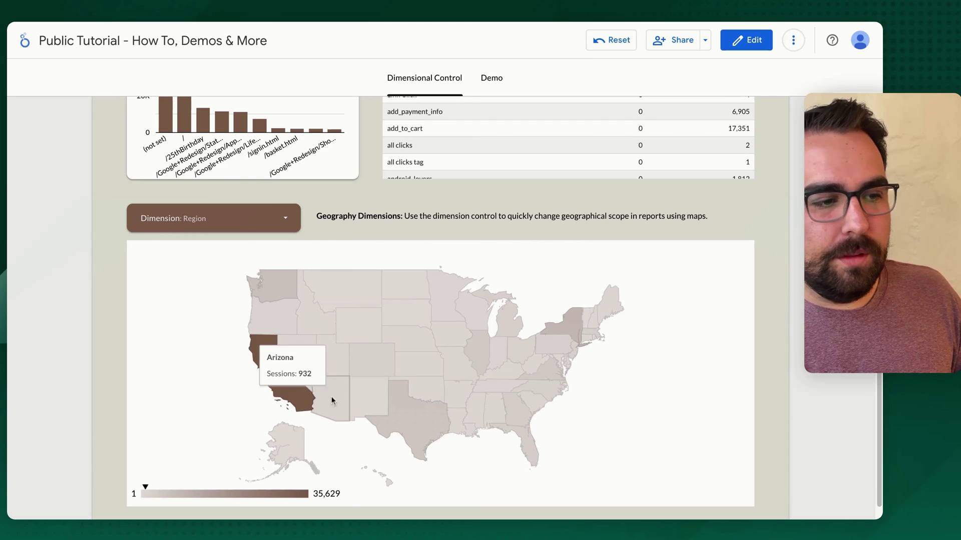
{"action": "mouse_move", "coordinate": [573, 321]}
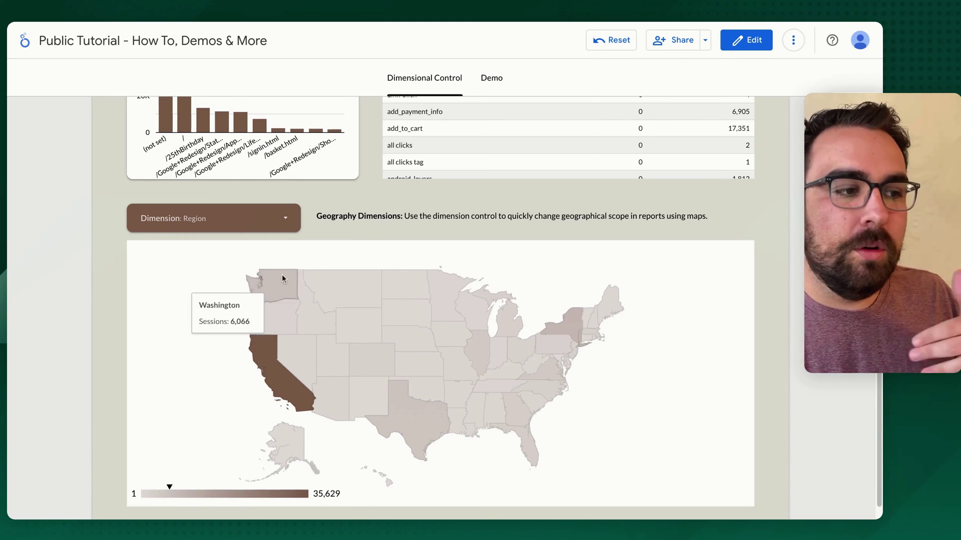
{"action": "left_click", "coordinate": [283, 223]}
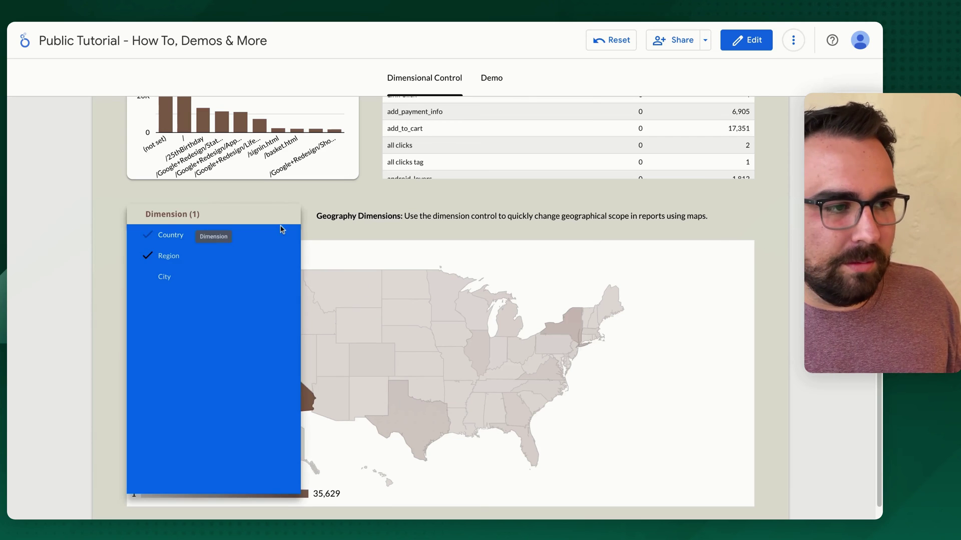
{"action": "left_click", "coordinate": [242, 275]}
{"action": "left_click", "coordinate": [749, 227]}
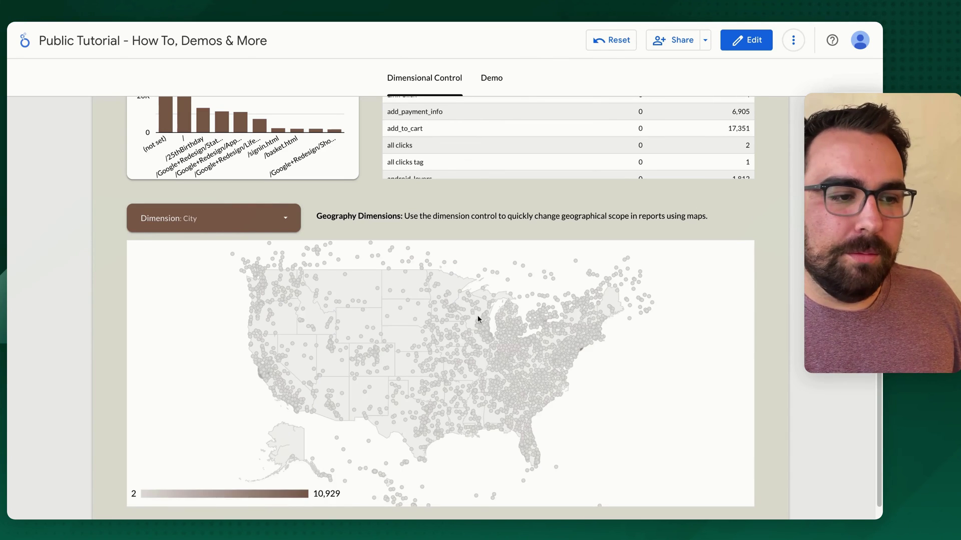
{"action": "left_click", "coordinate": [749, 47]}
Narrow the Geography Dimensions note to two lines and place a drop-down list control beside the dimension control
{"action": "left_click", "coordinate": [319, 231]}
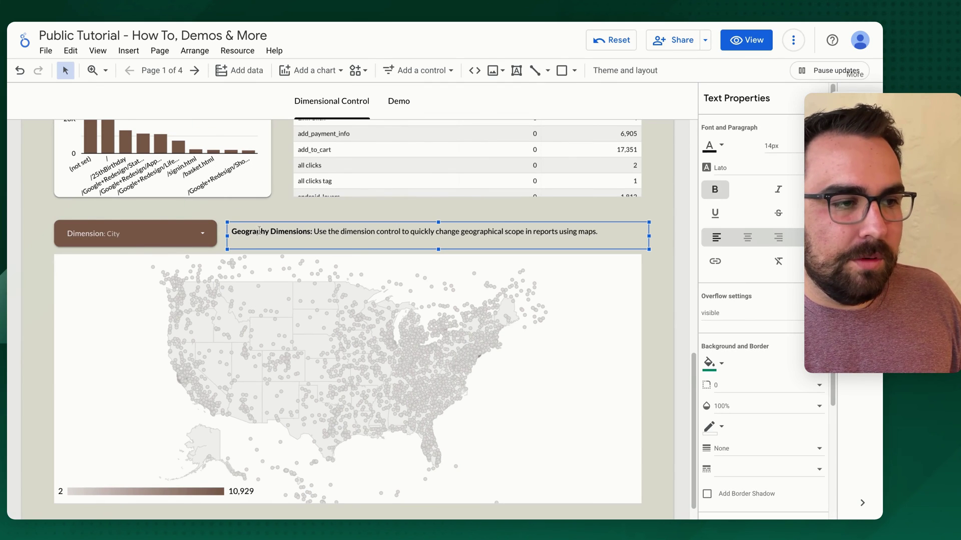
{"action": "left_click_drag", "start_coordinate": [227, 235], "coordinate": [431, 235]}
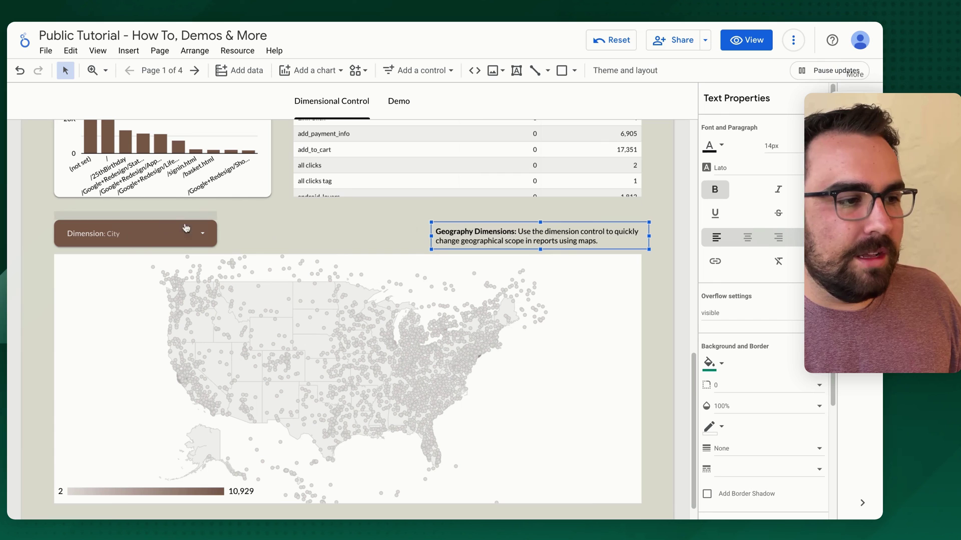
{"action": "left_click", "coordinate": [418, 70]}
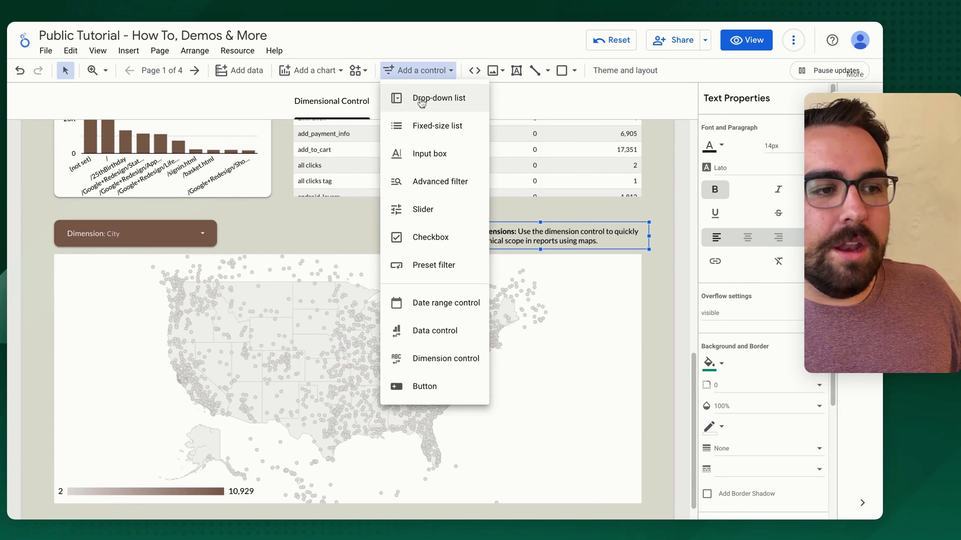
{"action": "left_click", "coordinate": [446, 100]}
{"action": "left_click", "coordinate": [233, 238]}
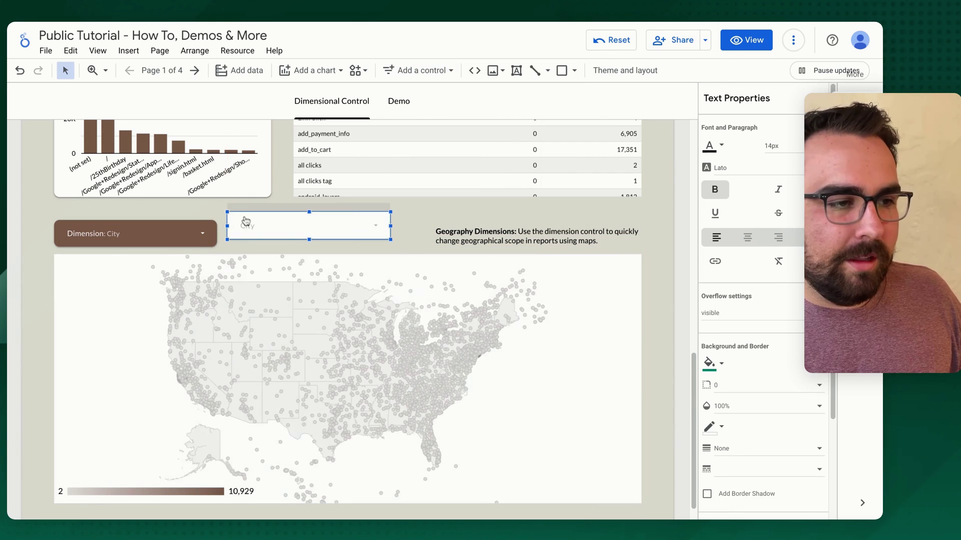
Inspect the settings of the dimension control and the new City drop-down
{"action": "left_click", "coordinate": [203, 220], "text": "shift"}
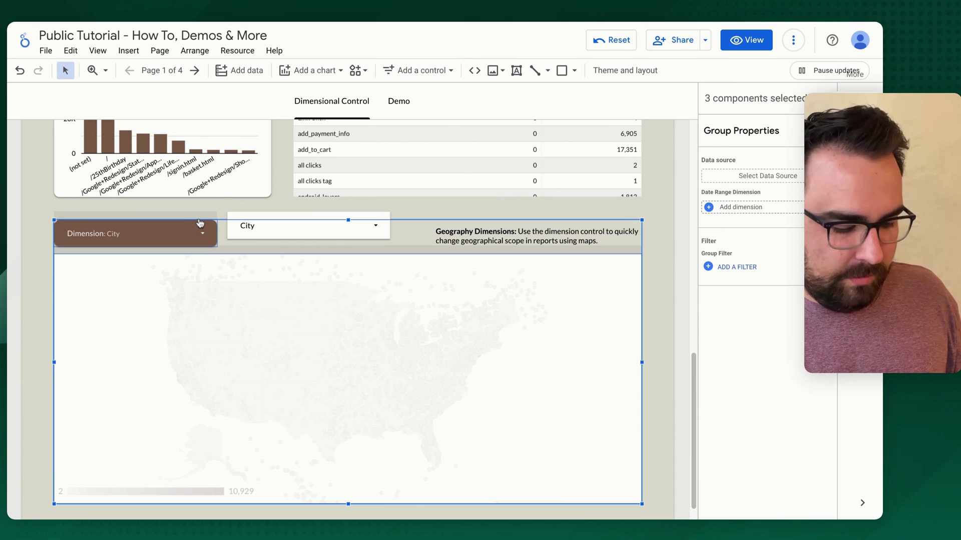
{"action": "key", "text": "Escape"}
{"action": "left_click", "coordinate": [198, 224]}
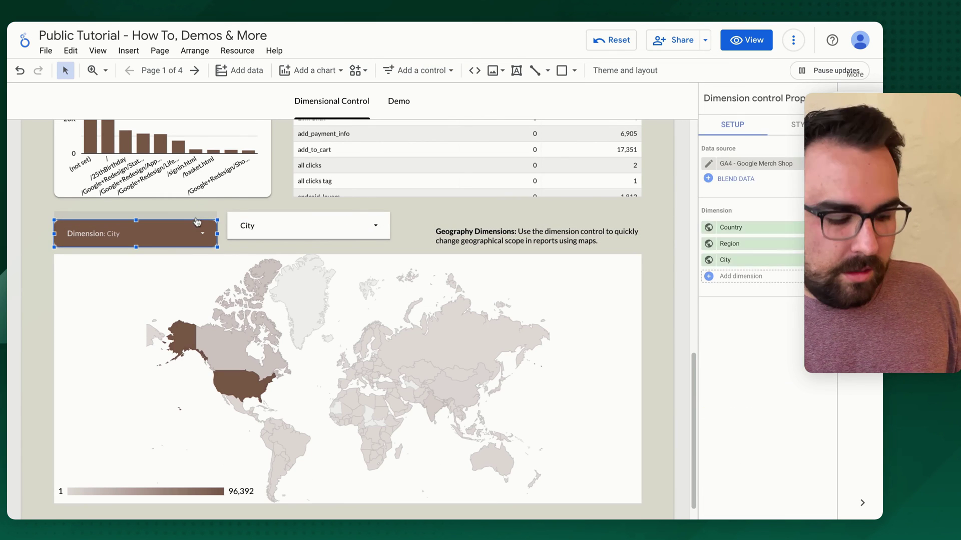
{"action": "left_click", "coordinate": [295, 212]}
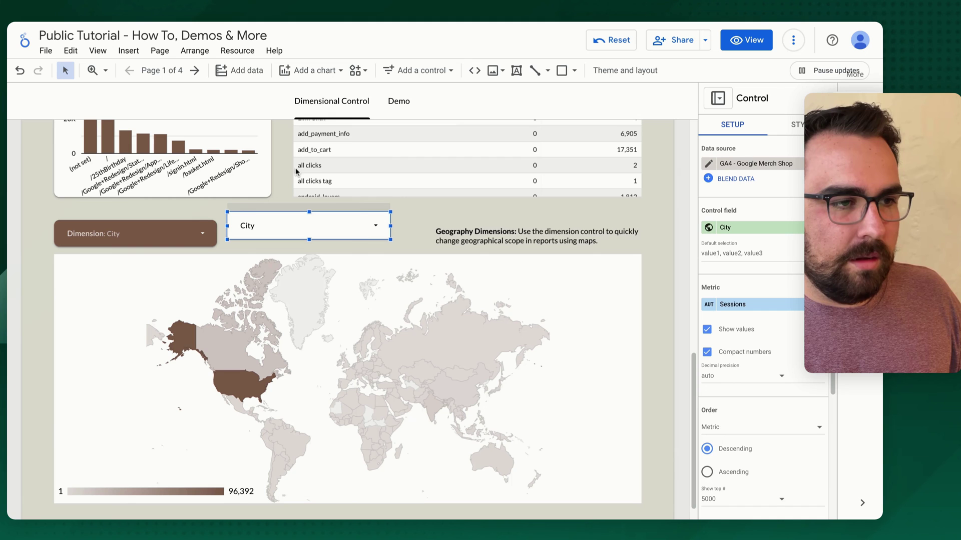
{"action": "right_click", "coordinate": [301, 207]}
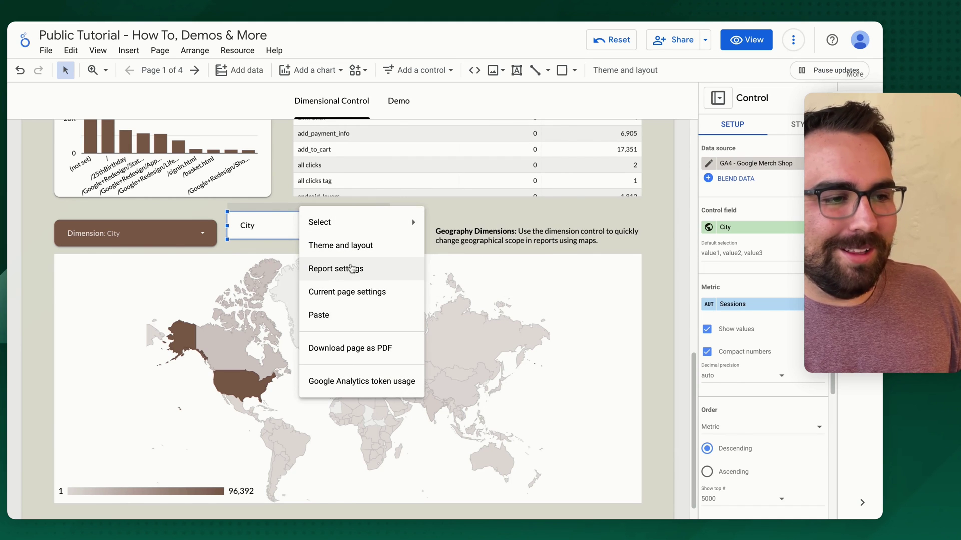
Give the new drop-down the same brown style and align it with the dimension control
{"action": "right_click", "coordinate": [281, 233]}
{"action": "mouse_move", "coordinate": [326, 300]}
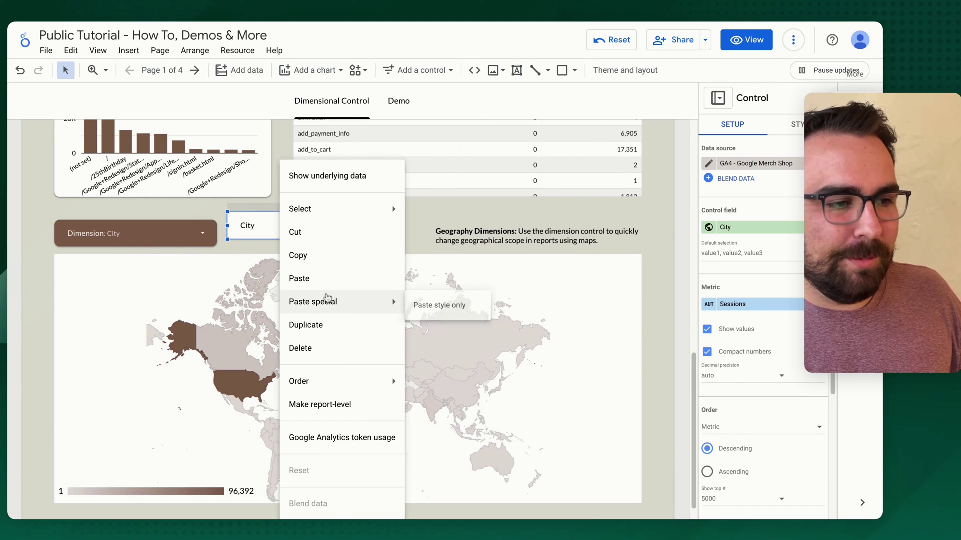
{"action": "left_click", "coordinate": [419, 307]}
{"action": "left_click_drag", "start_coordinate": [365, 237], "coordinate": [365, 245]}
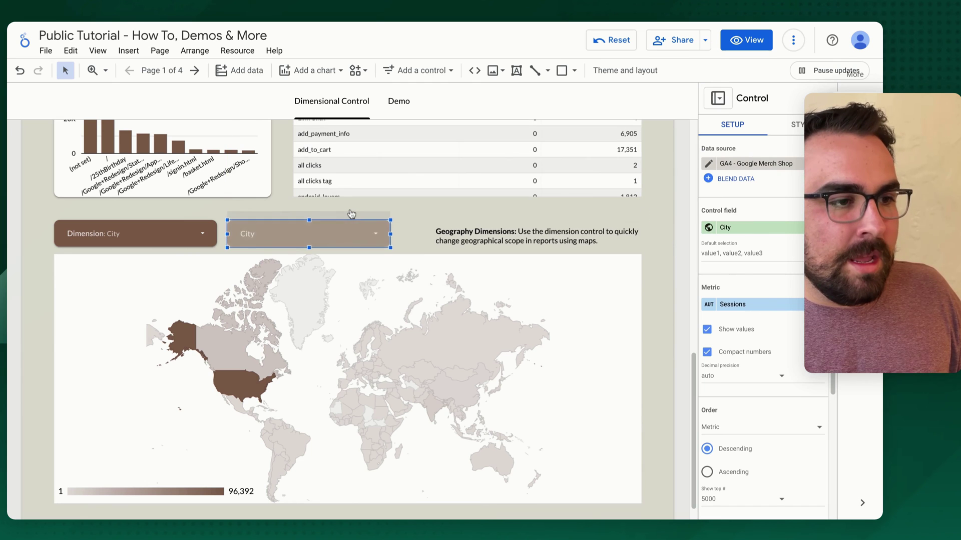
Set the drop-down's control field to Country and reset the report's filters
{"action": "left_click", "coordinate": [764, 231]}
{"action": "type", "text": "country"}
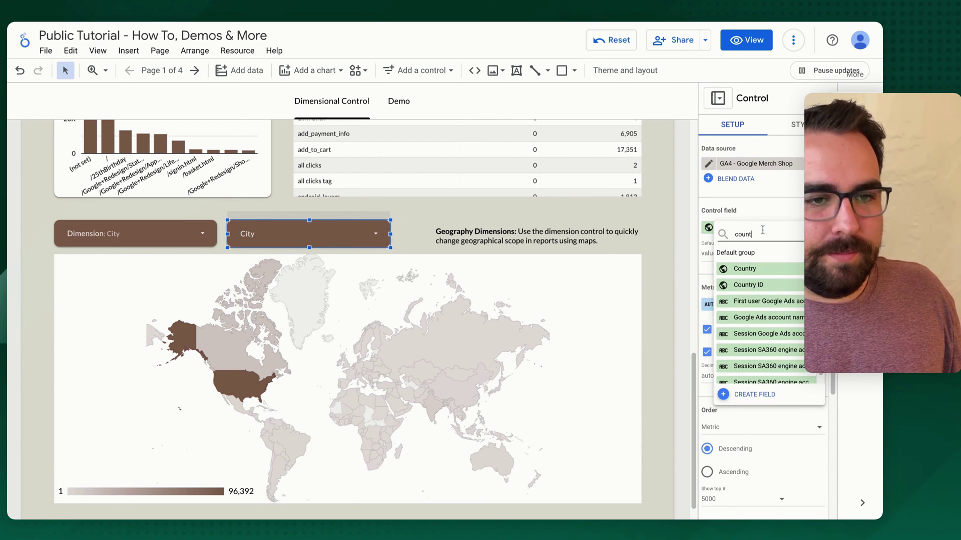
{"action": "left_click", "coordinate": [745, 267]}
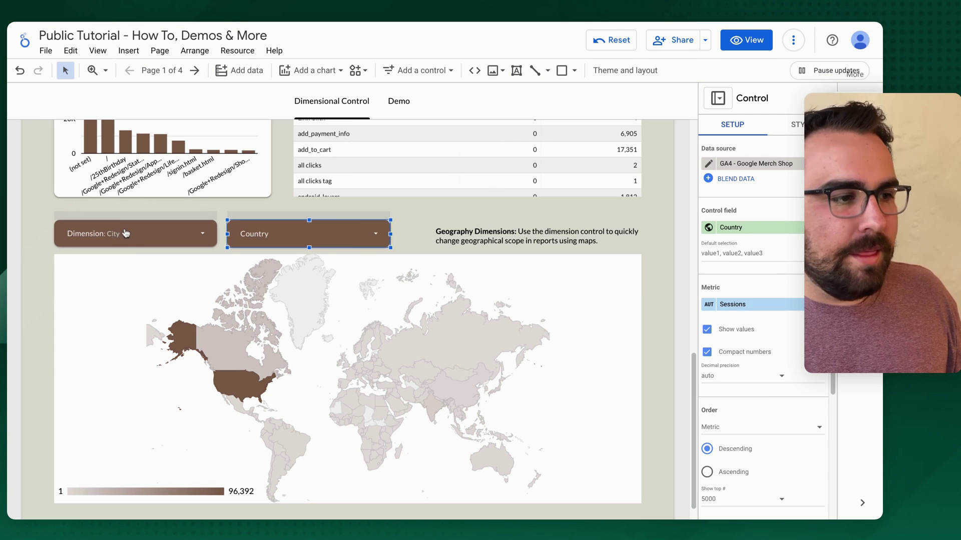
{"action": "left_click", "coordinate": [611, 41]}
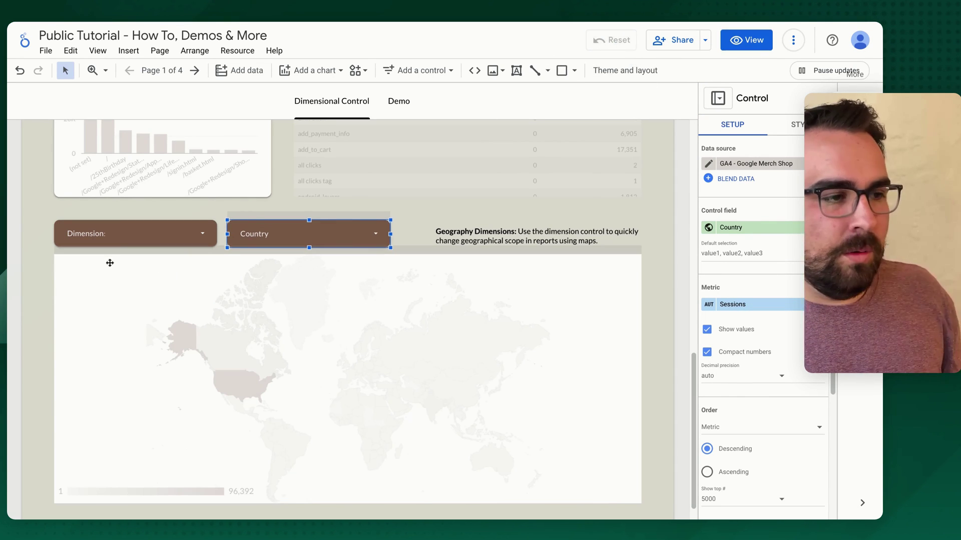
Group both drop-down controls with the geography map, then preview in view mode
{"action": "left_click", "coordinate": [124, 220]}
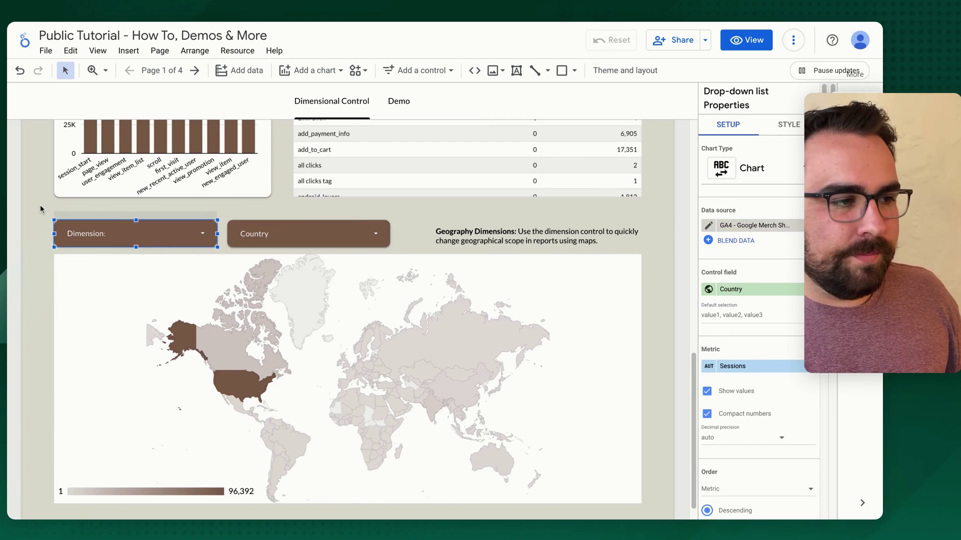
{"action": "left_click", "coordinate": [350, 325]}
{"action": "left_click", "coordinate": [216, 205]}
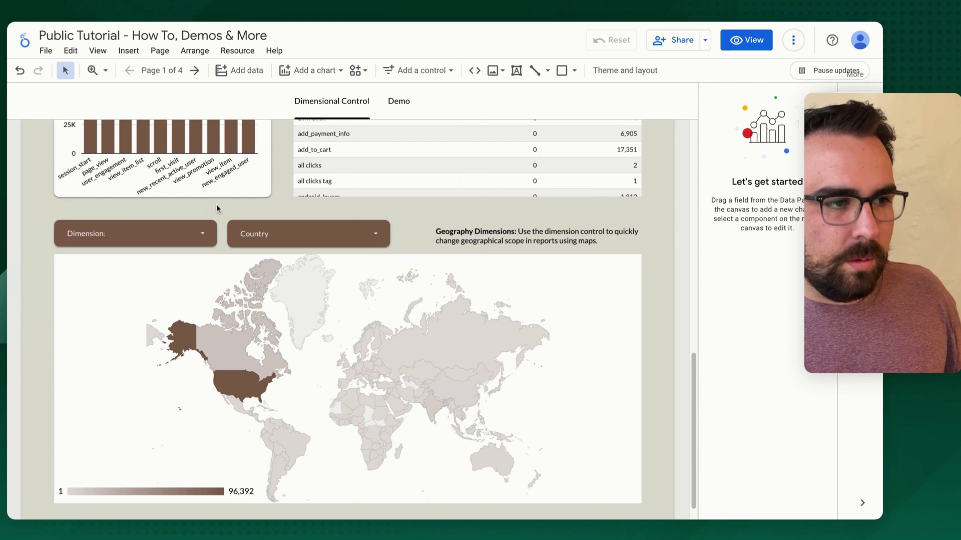
{"action": "left_click_drag", "start_coordinate": [36, 241], "coordinate": [36, 242]}
{"action": "right_click", "coordinate": [316, 286]}
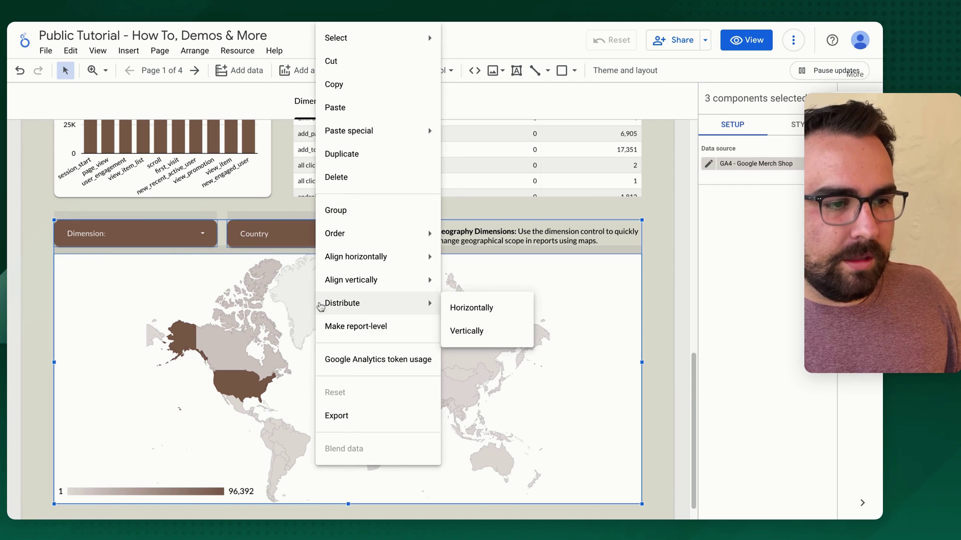
{"action": "mouse_move", "coordinate": [369, 229]}
{"action": "left_click", "coordinate": [365, 211]}
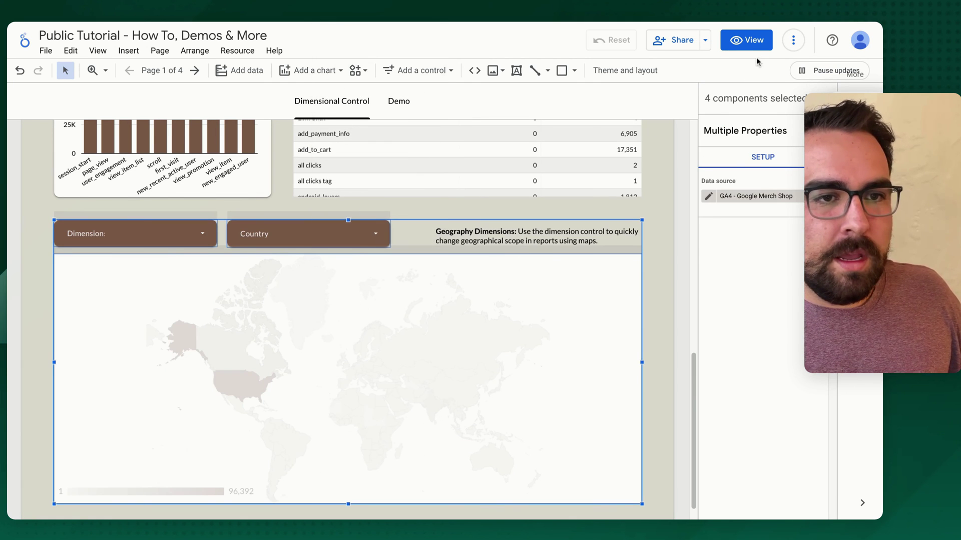
{"action": "left_click", "coordinate": [746, 40]}
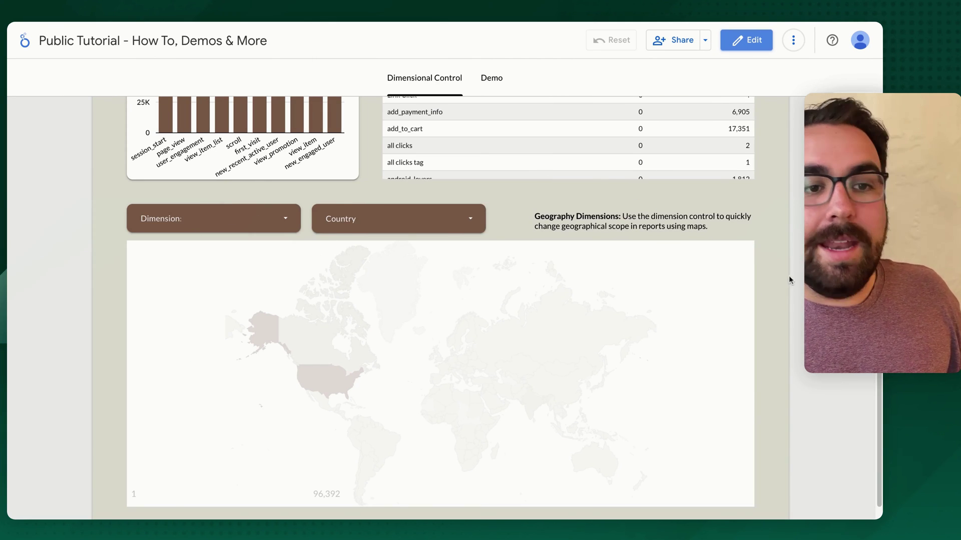
Filter the geography map to Canada only with the Country drop-down
{"action": "scroll", "coordinate": [777, 300], "scroll_direction": "down", "scroll_amount": 1}
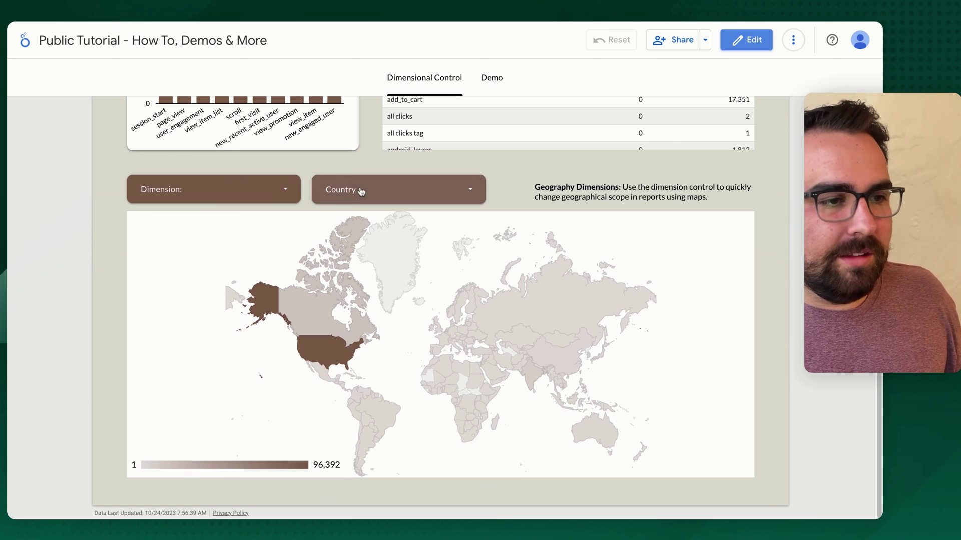
{"action": "left_click", "coordinate": [420, 193]}
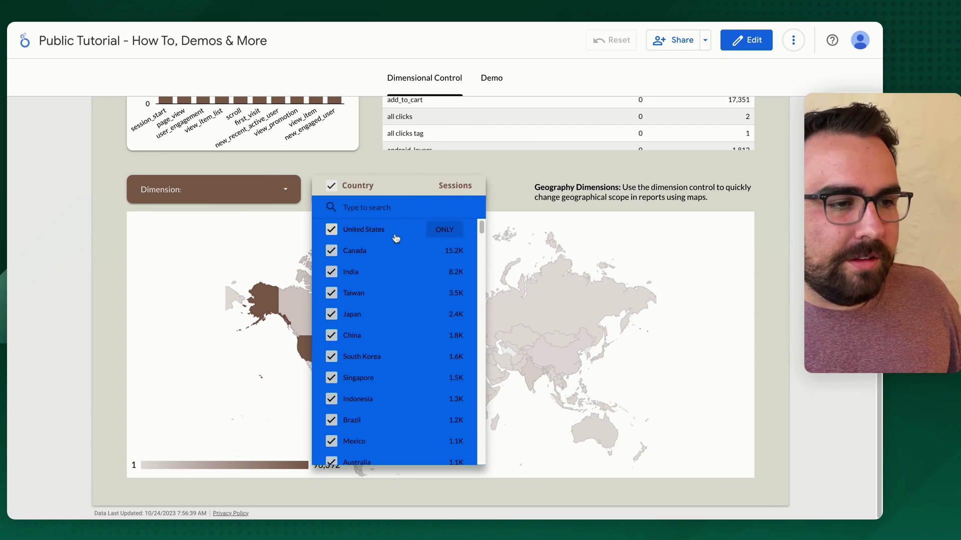
{"action": "left_click", "coordinate": [452, 251]}
{"action": "left_click", "coordinate": [538, 160]}
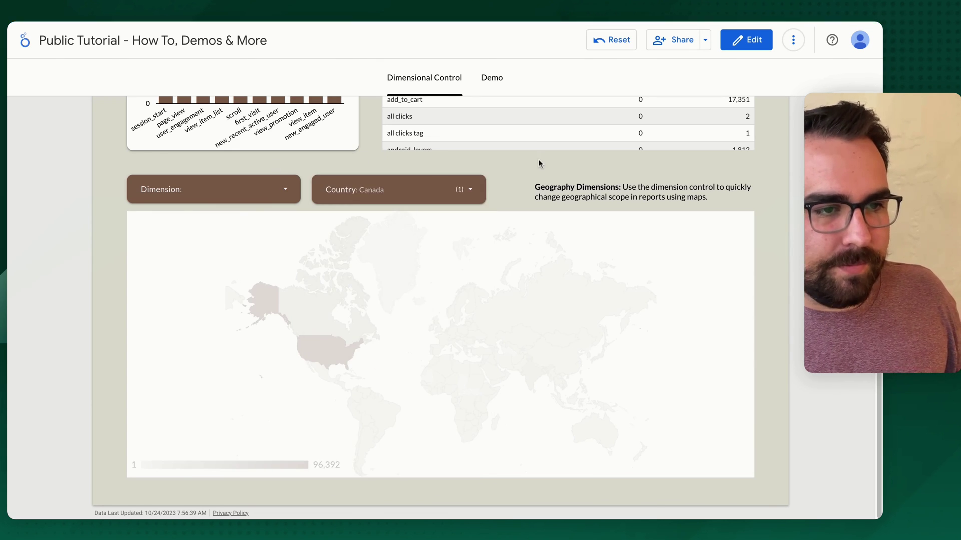
Switch the map dimension to Region and include all countries again
{"action": "left_click", "coordinate": [280, 189]}
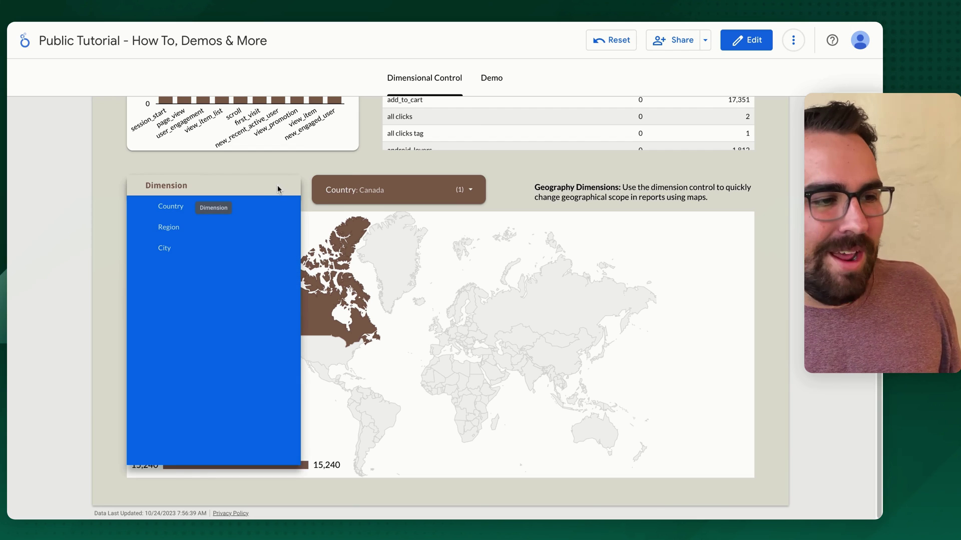
{"action": "left_click", "coordinate": [161, 229]}
{"action": "left_click", "coordinate": [137, 249]}
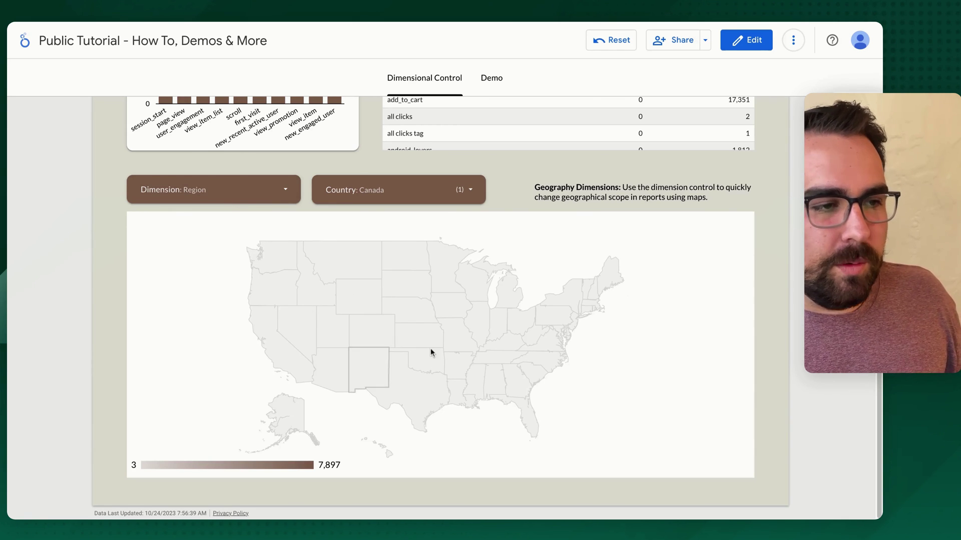
{"action": "left_click", "coordinate": [360, 190]}
{"action": "left_click", "coordinate": [331, 250]}
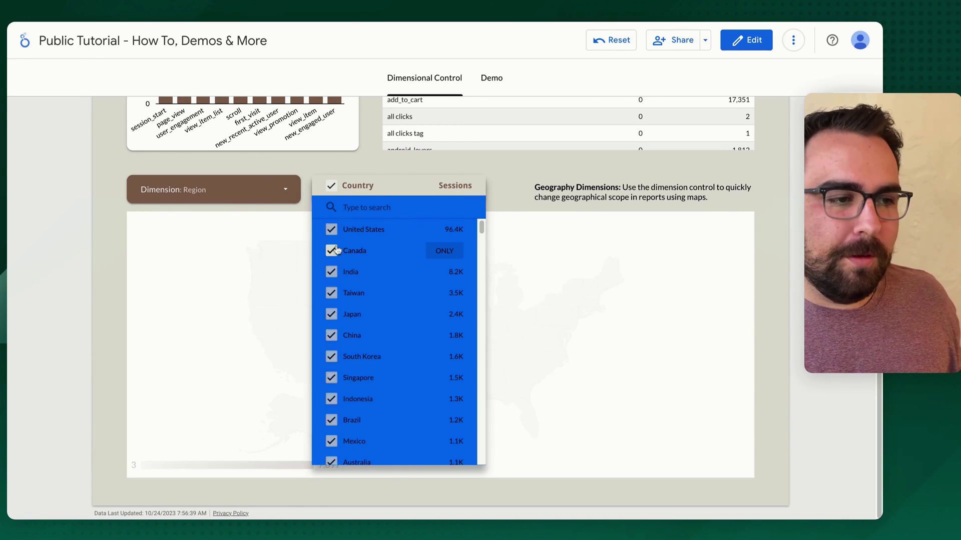
{"action": "left_click", "coordinate": [373, 166]}
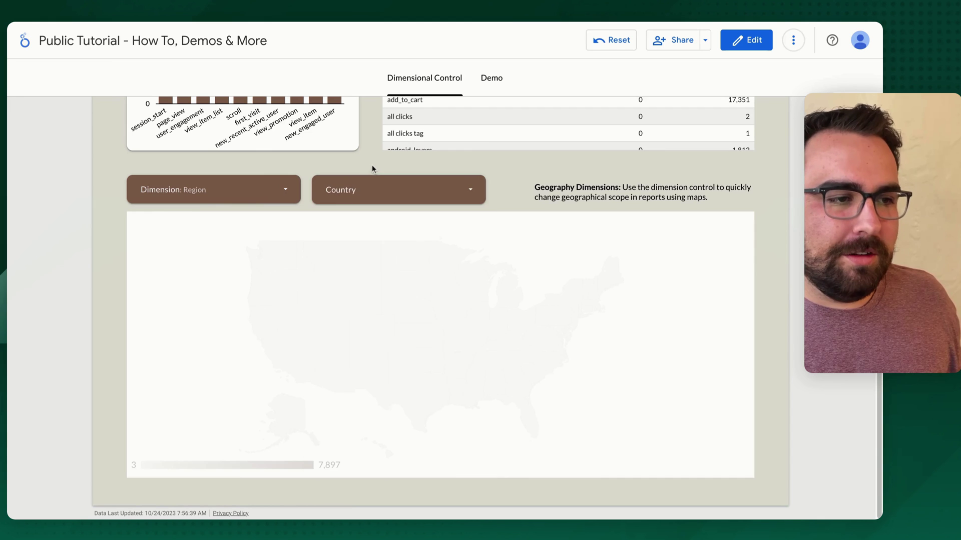
Set the dimension to City and filter to Canada only, plotting Canadian cities scaled 1 to 3,072
{"action": "left_click", "coordinate": [200, 189]}
{"action": "left_click", "coordinate": [150, 249]}
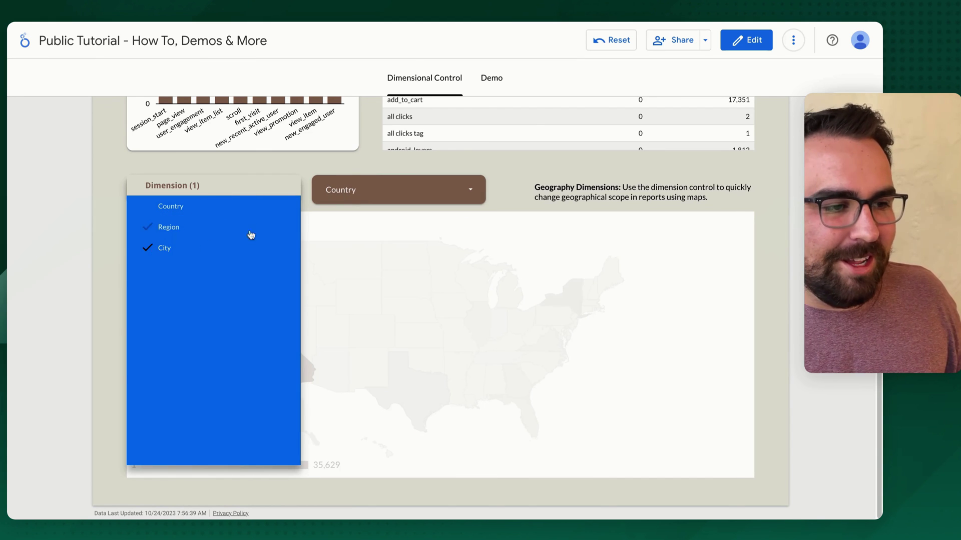
{"action": "left_click", "coordinate": [256, 163]}
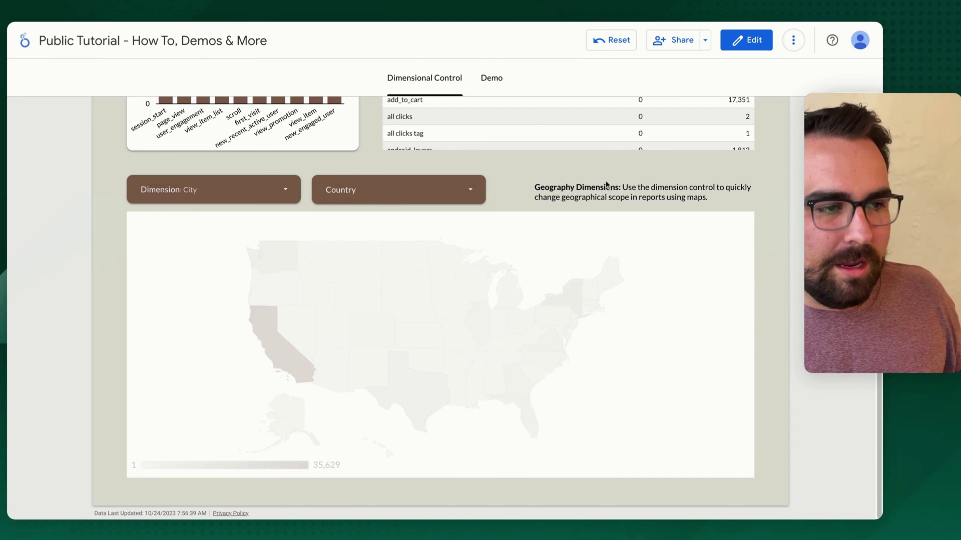
{"action": "left_click", "coordinate": [419, 188]}
{"action": "left_click", "coordinate": [445, 251]}
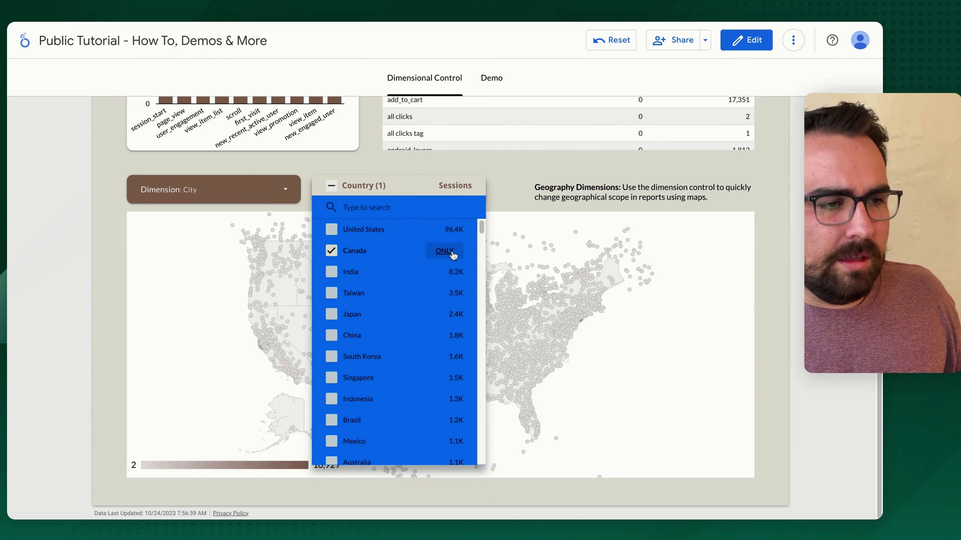
{"action": "left_click", "coordinate": [770, 222]}
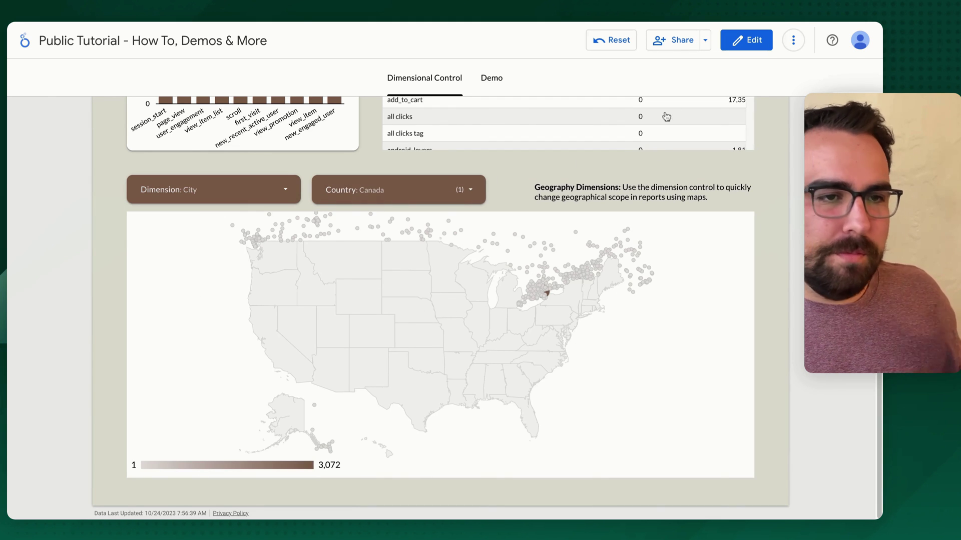
{"action": "left_click_drag", "start_coordinate": [554, 182], "coordinate": [605, 208]}
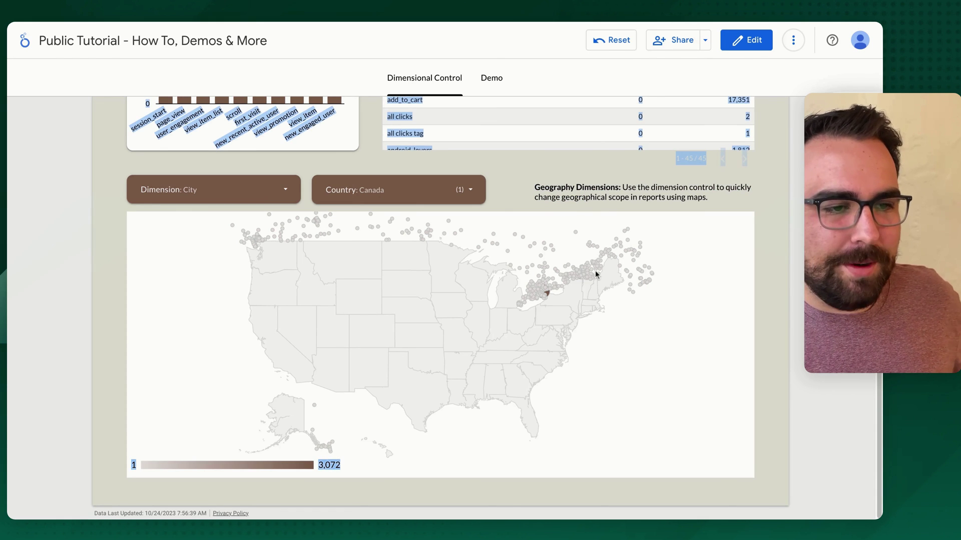
{"action": "left_click", "coordinate": [553, 279]}
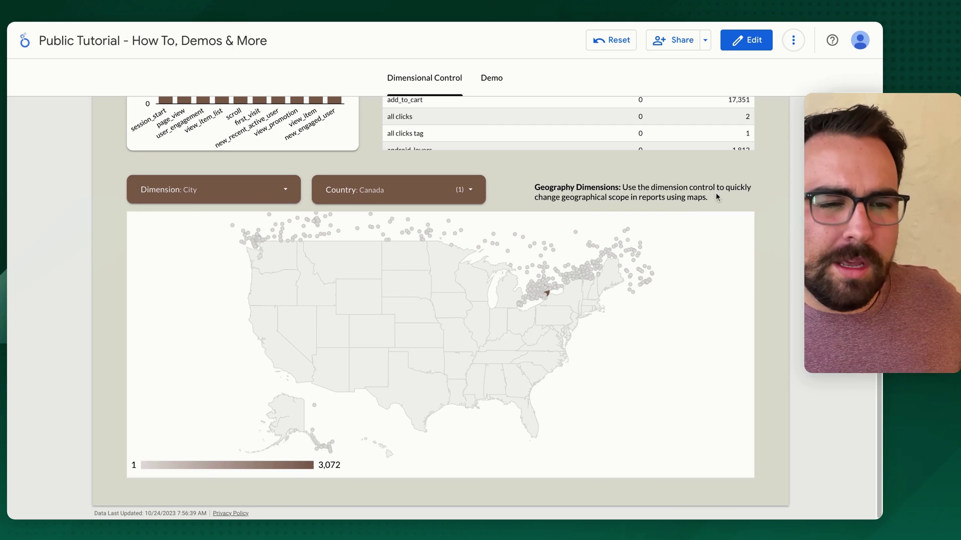
{"action": "scroll", "coordinate": [704, 232], "scroll_direction": "up", "scroll_amount": 8}
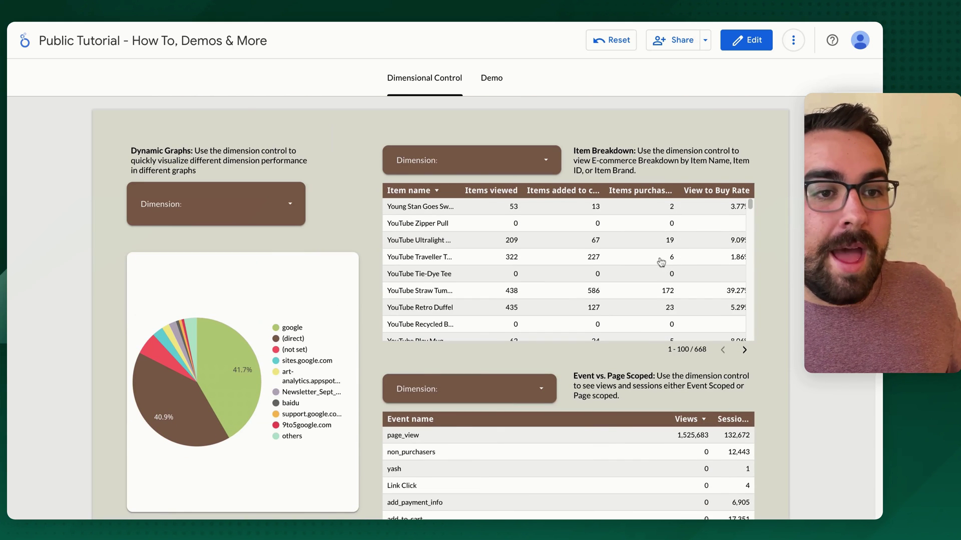
{"action": "scroll", "coordinate": [415, 260], "scroll_direction": "down", "scroll_amount": 5}
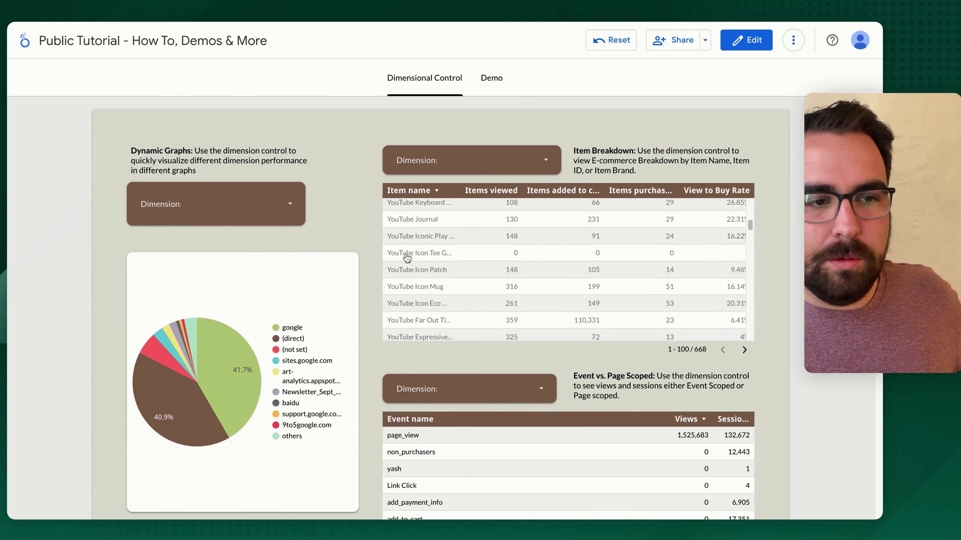
{"action": "scroll", "coordinate": [362, 295], "scroll_direction": "down", "scroll_amount": 1}
{"action": "scroll", "coordinate": [382, 286], "scroll_direction": "up", "scroll_amount": 1}
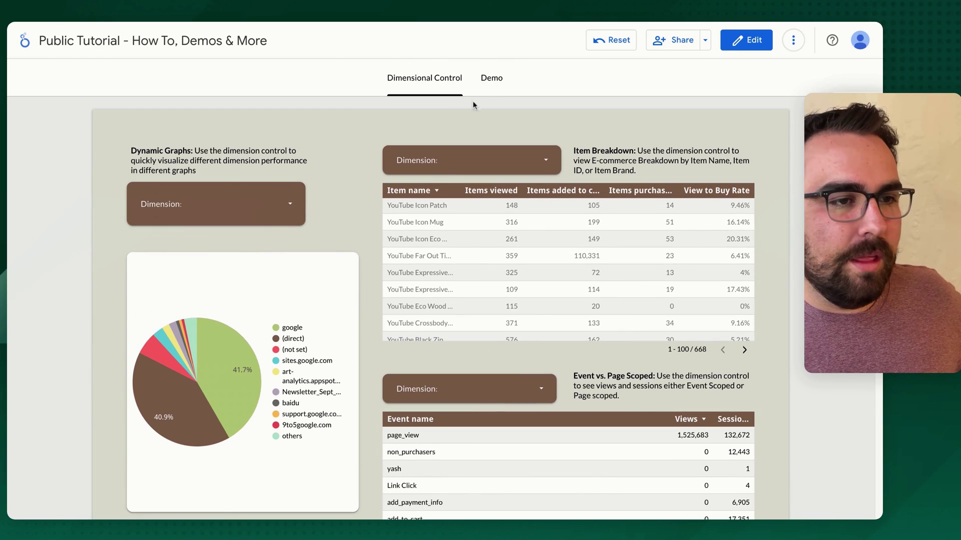
{"action": "left_click", "coordinate": [500, 80]}
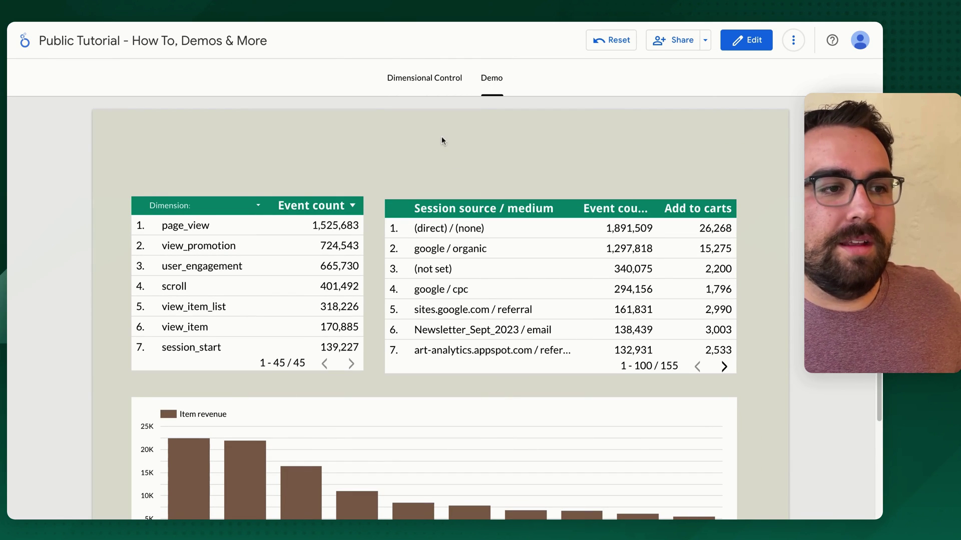
{"action": "left_click", "coordinate": [436, 83]}
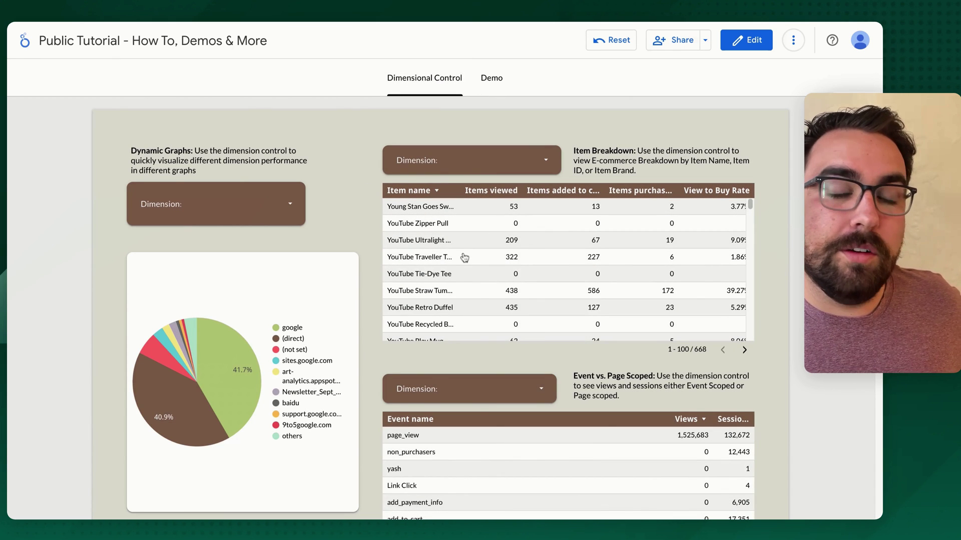